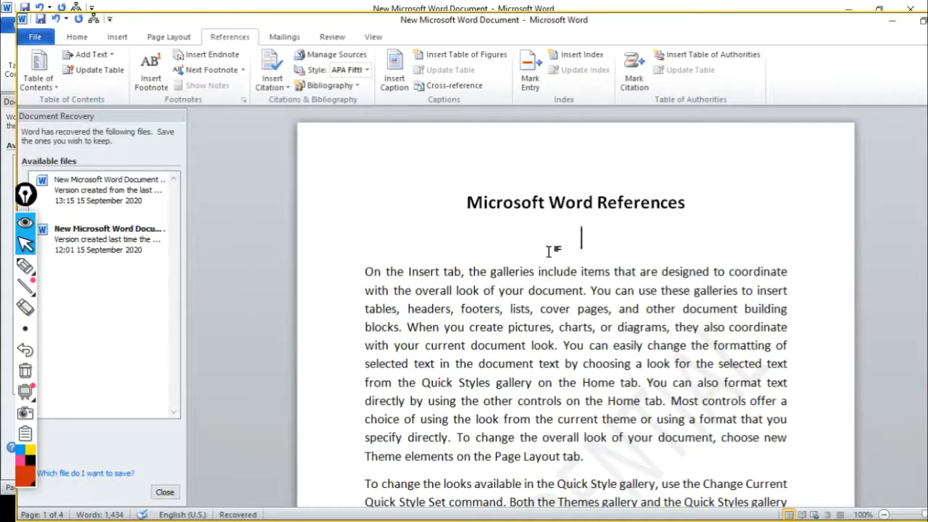
- Add a "Chapter 1" line below the document title, separated from the title by a blank line
{"action": "key", "text": "BackSpace"}
{"action": "key", "text": "BackSpace"}
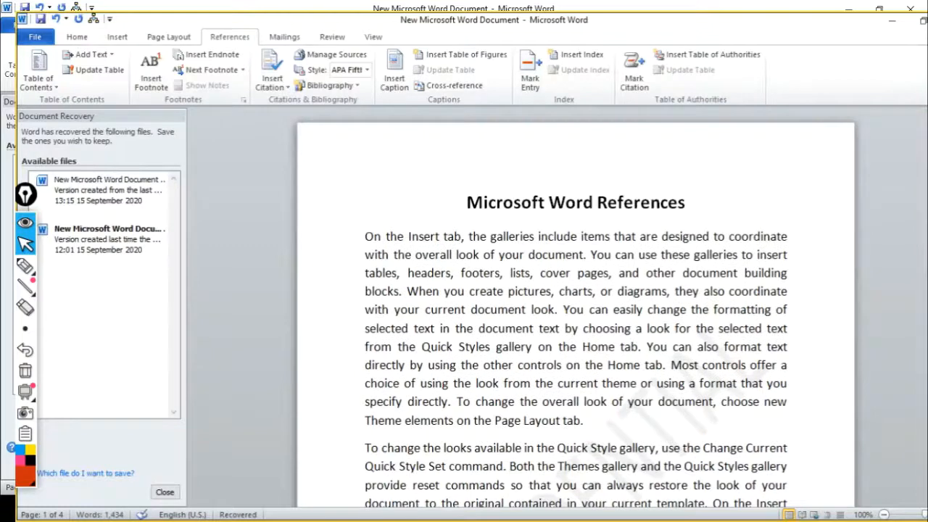
{"action": "key", "text": "Return"}
{"action": "type", "text": "Cha"}
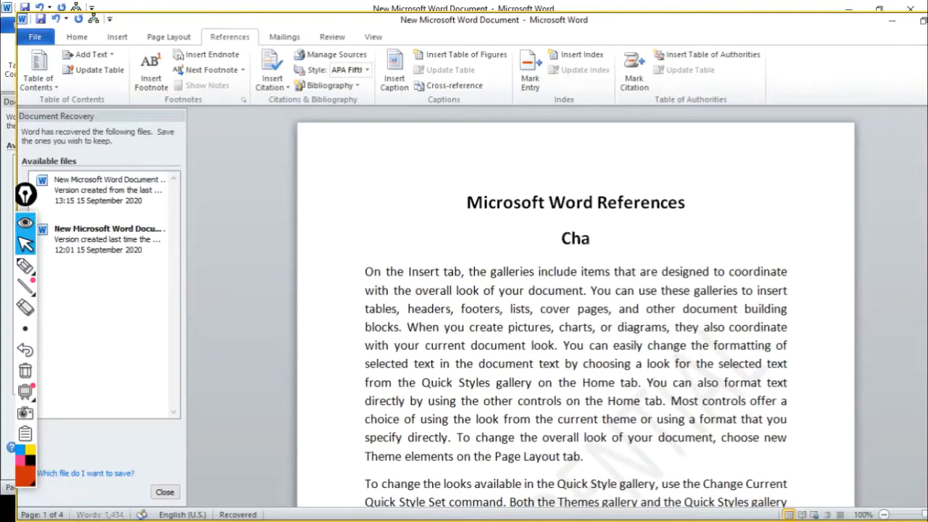
{"action": "type", "text": "pter 1"}
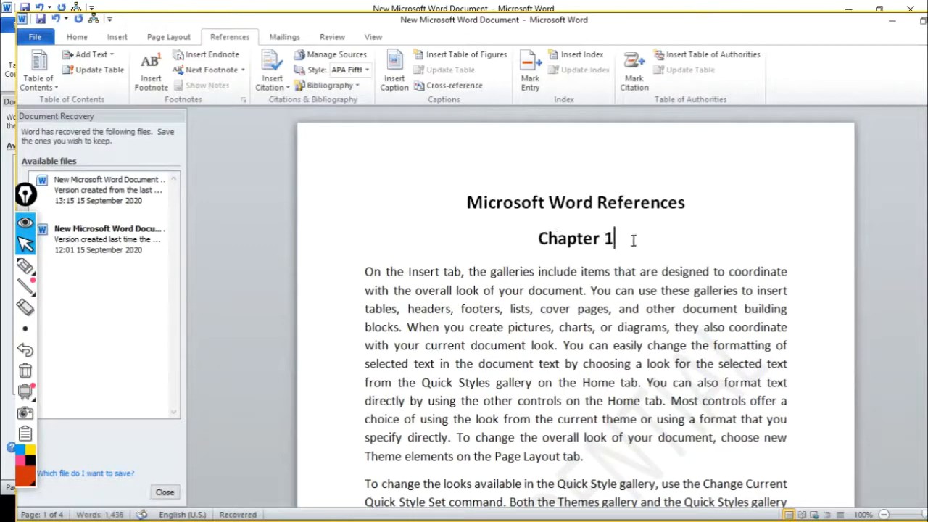
{"action": "left_click", "coordinate": [692, 202]}
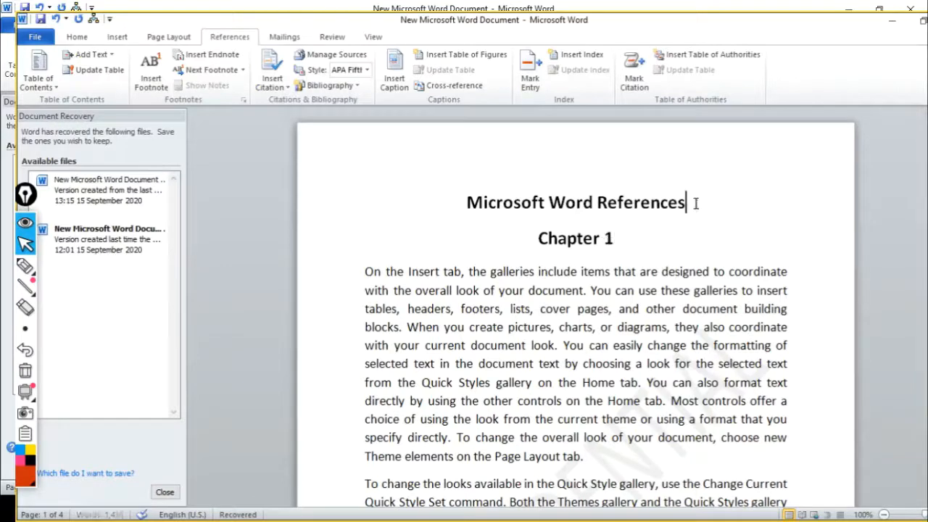
{"action": "key", "text": "Return"}
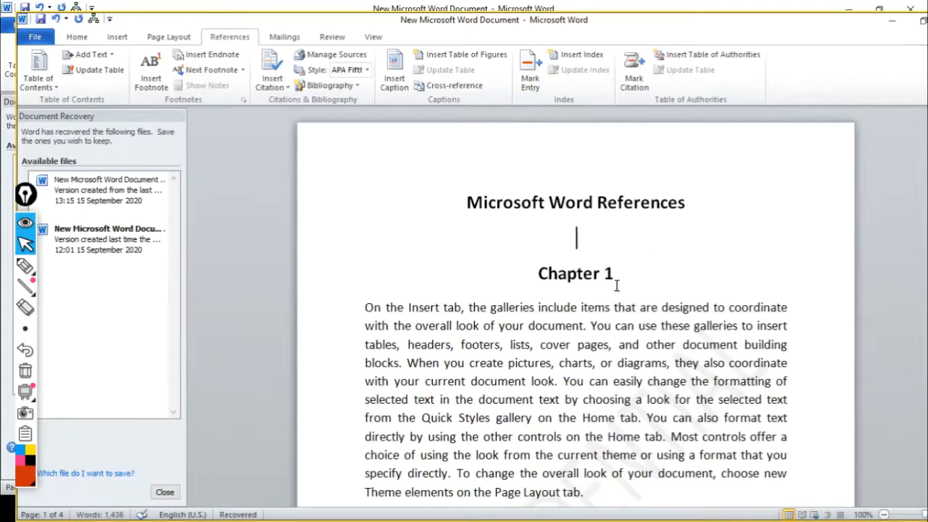
- Apply the Heading 1 style to the "Chapter 1" line and the blank line above it
{"action": "left_click_drag", "start_coordinate": [628, 275], "coordinate": [518, 268]}
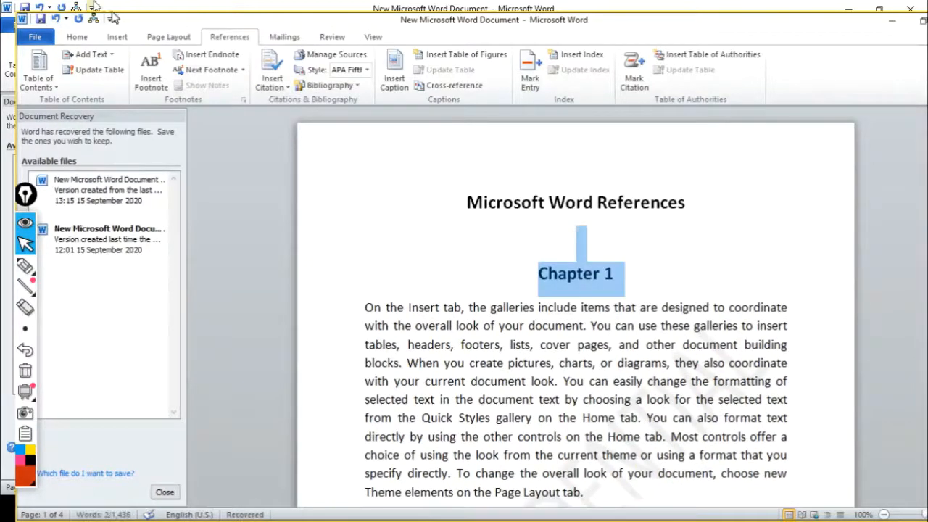
{"action": "left_click", "coordinate": [78, 42]}
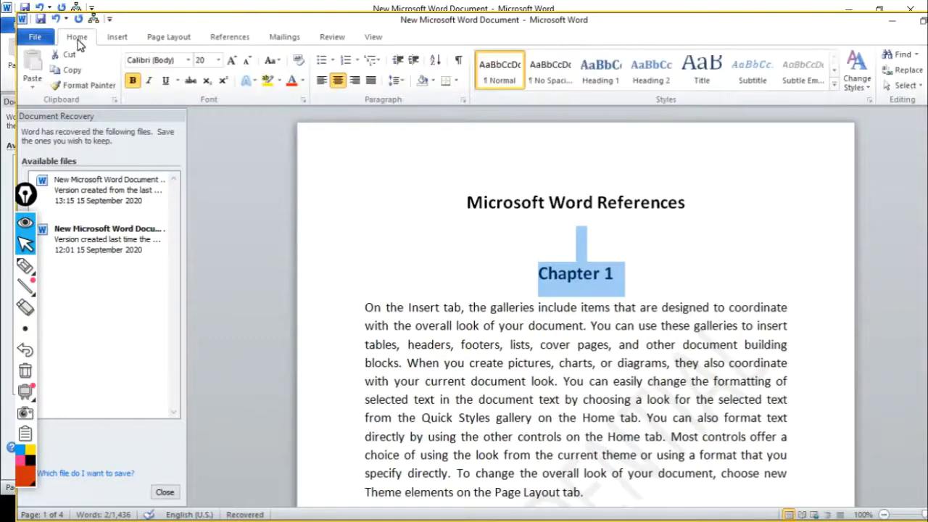
{"action": "left_click", "coordinate": [600, 70]}
{"action": "left_click", "coordinate": [490, 282]}
- Insert a blank line and a "Chapter 2" line before the page 2 paragraph starting "You can easily change the formatting"
{"action": "scroll", "coordinate": [445, 328], "scroll_direction": "down", "scroll_amount": 15}
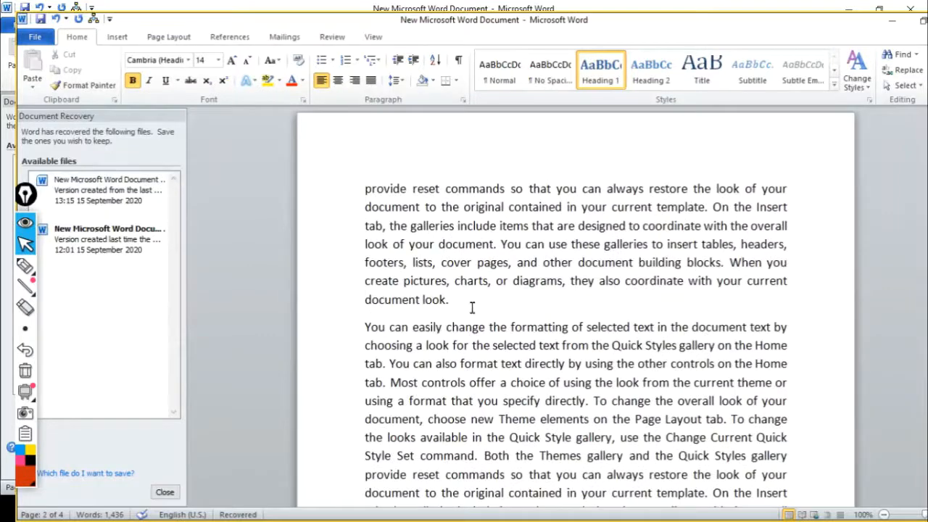
{"action": "left_click", "coordinate": [450, 300]}
{"action": "key", "text": "Return"}
{"action": "key", "text": "Return"}
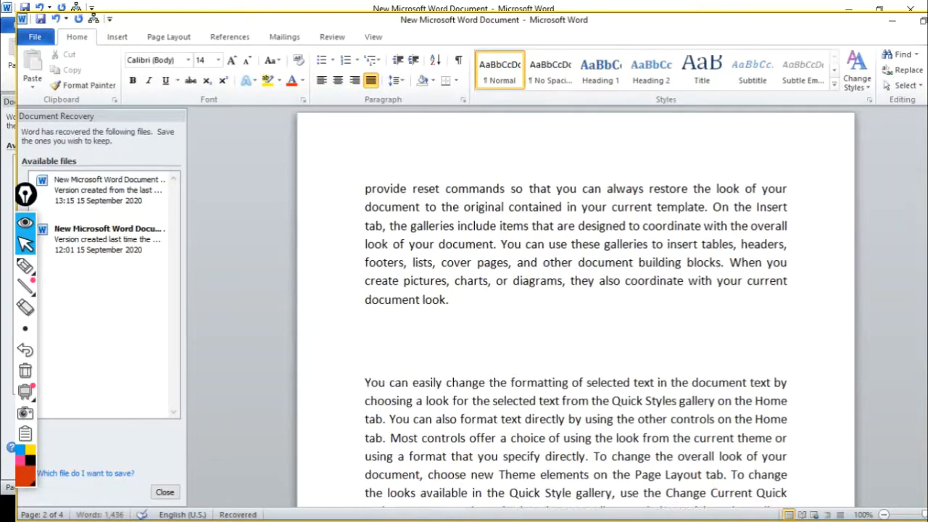
{"action": "type", "text": "chapte"}
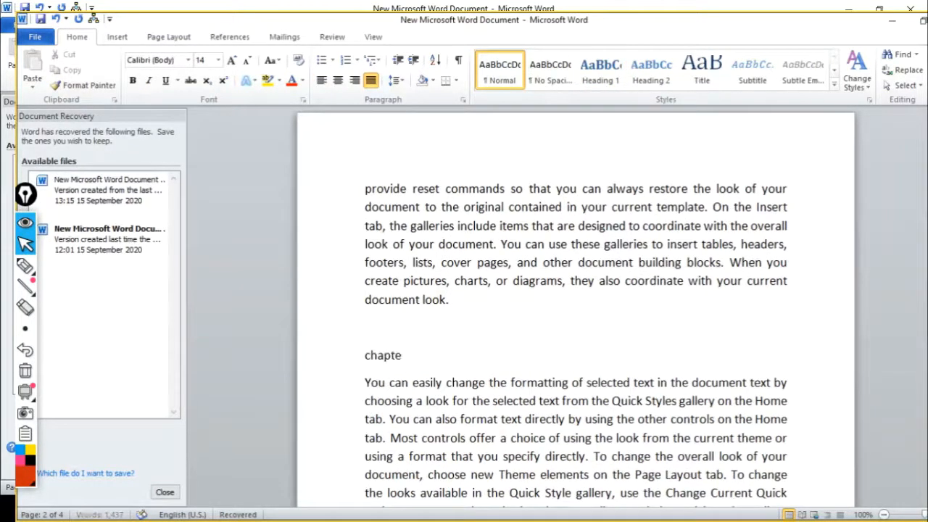
{"action": "type", "text": "r 2"}
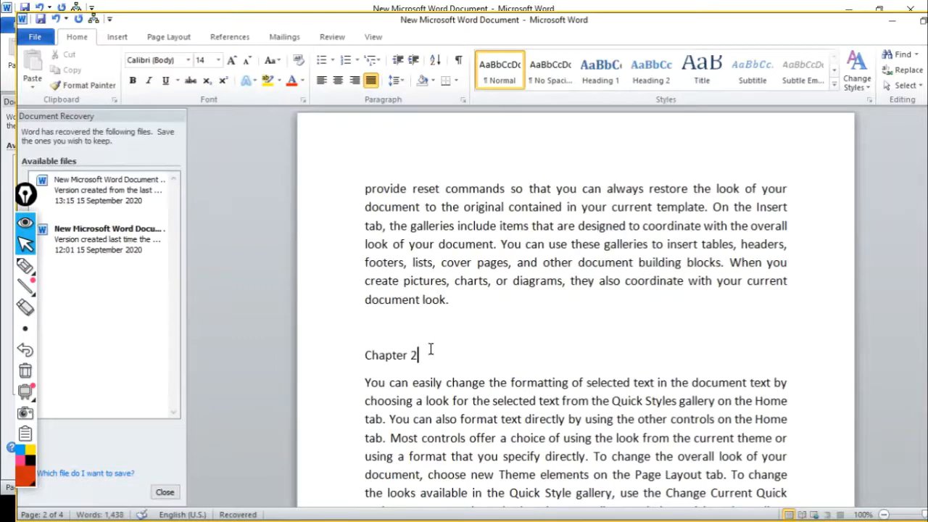
- Apply the Heading 1 style to the "Chapter 2" line
{"action": "left_click_drag", "start_coordinate": [425, 356], "coordinate": [342, 356]}
{"action": "left_click", "coordinate": [612, 81]}
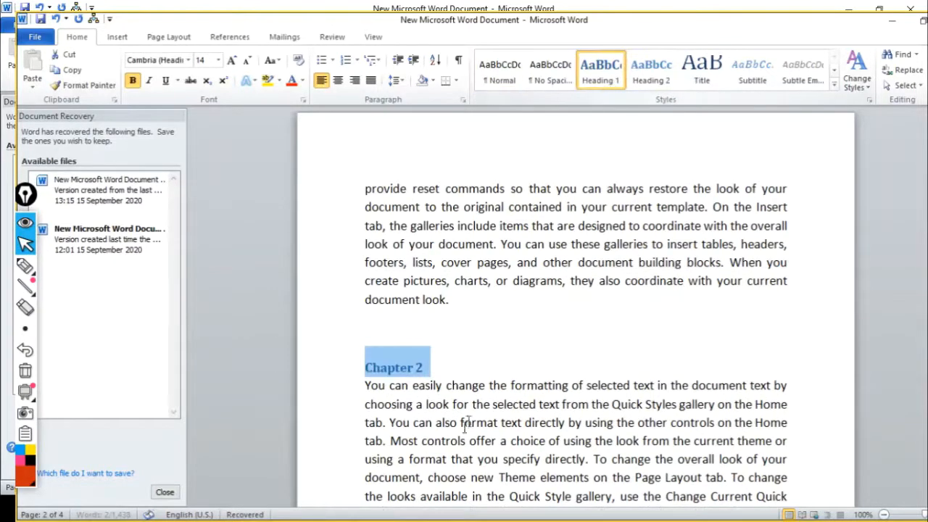
{"action": "left_click", "coordinate": [445, 365]}
- Insert a blank line and a "Chapter 3" line before the page 3 paragraph starting "To change the overall look of your document"
{"action": "scroll", "coordinate": [446, 380], "scroll_direction": "down", "scroll_amount": 3}
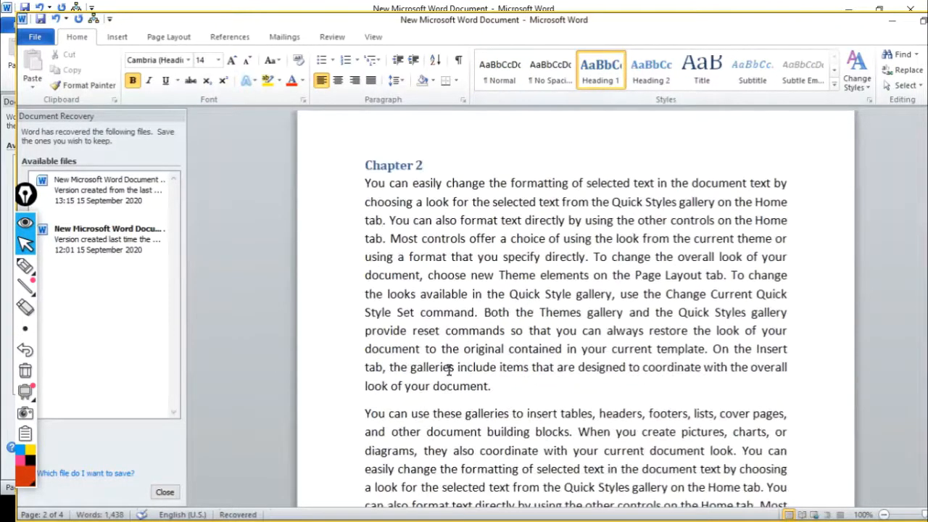
{"action": "left_click", "coordinate": [450, 369]}
{"action": "scroll", "coordinate": [449, 370], "scroll_direction": "down", "scroll_amount": 10}
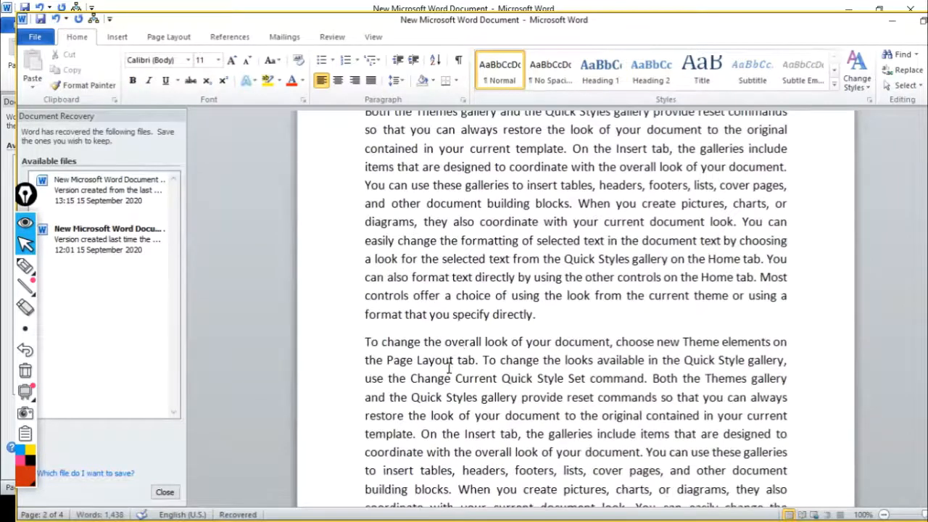
{"action": "left_click", "coordinate": [556, 321]}
{"action": "key", "text": "Return"}
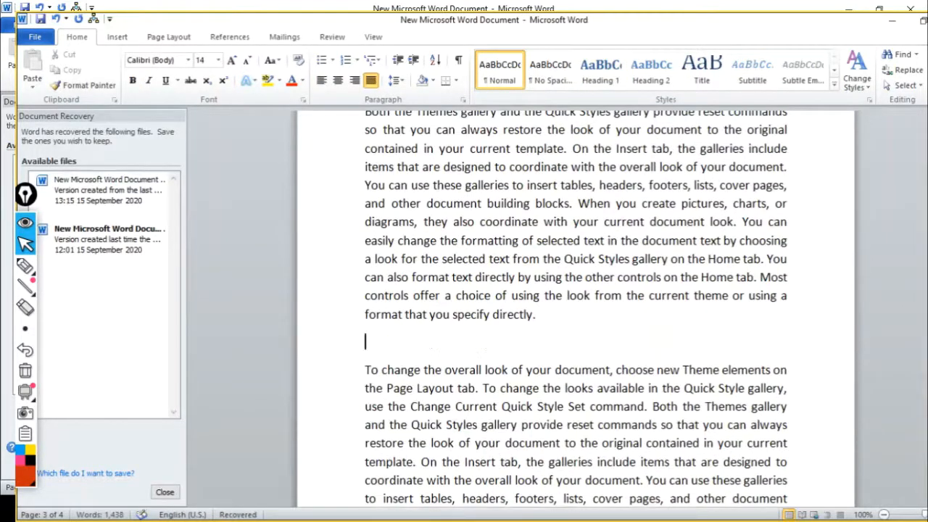
{"action": "key", "text": "Return"}
{"action": "type", "text": "chapt"}
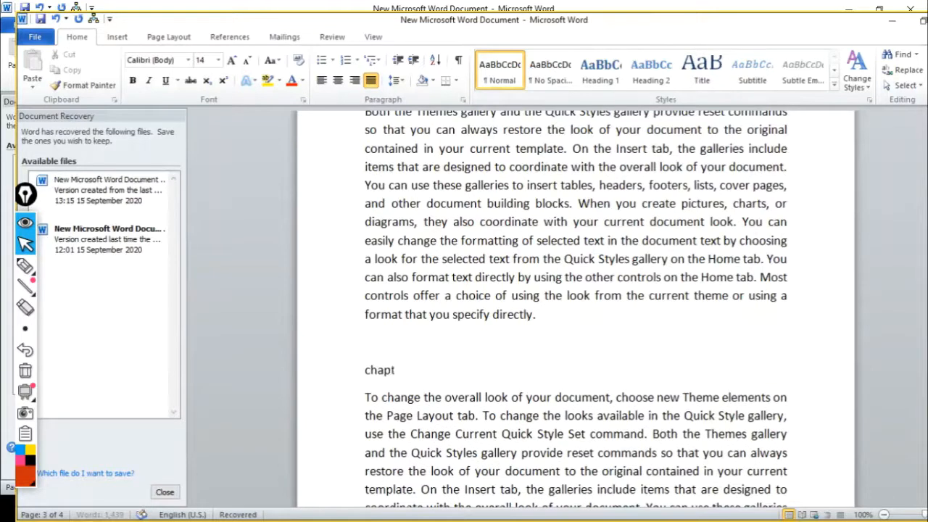
{"action": "type", "text": "er 3"}
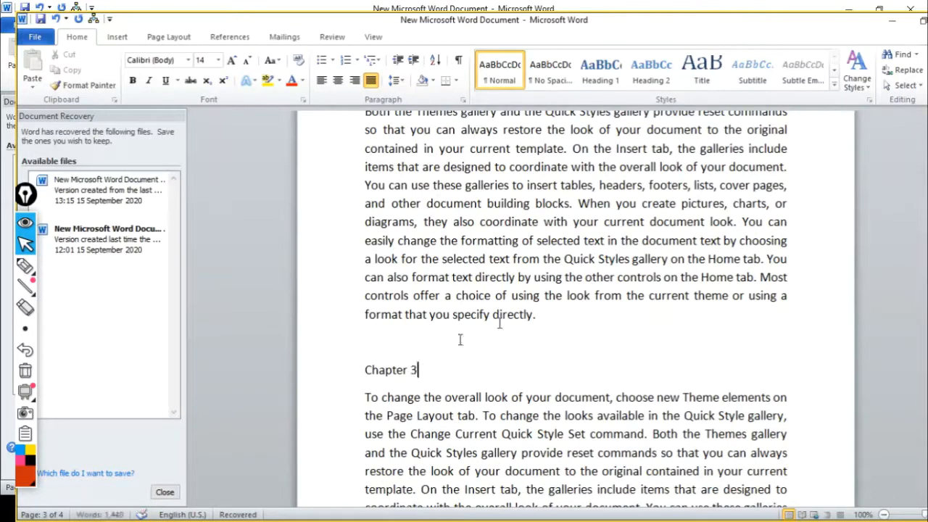
- Apply the Heading 1 style to the "Chapter 3" line and add a blank line beneath it
{"action": "left_click_drag", "start_coordinate": [420, 379], "coordinate": [393, 371]}
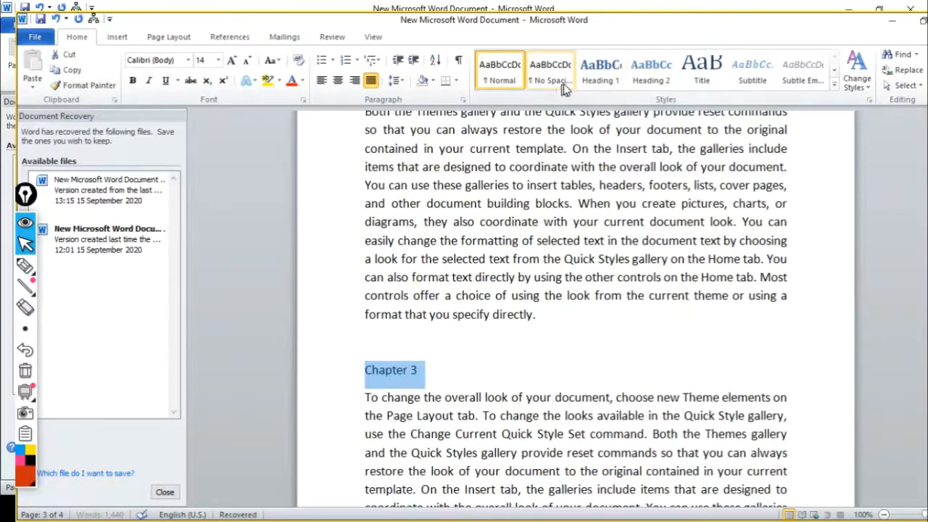
{"action": "left_click", "coordinate": [599, 78]}
{"action": "left_click", "coordinate": [449, 380]}
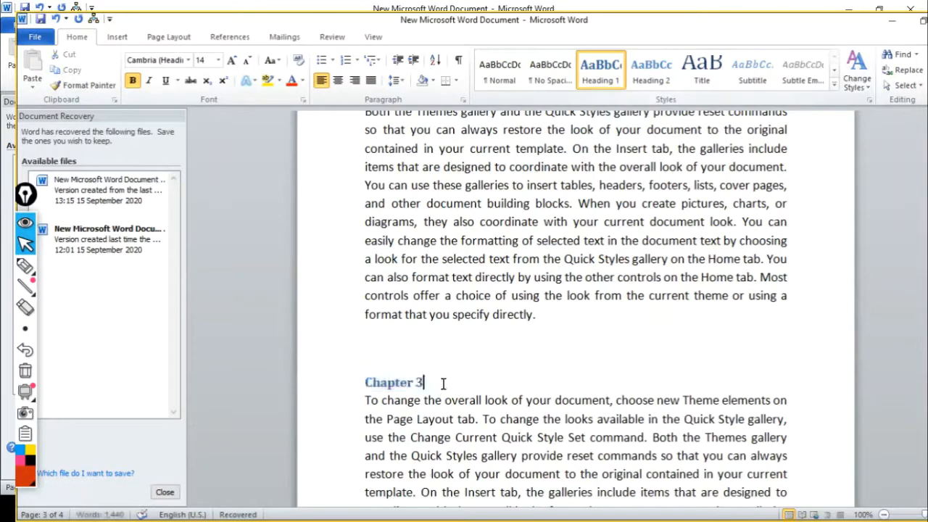
{"action": "key", "text": "Return"}
- Insert a blank line and a "Chapter 4" line before the page 4 paragraph starting "When you create pictures, charts, or diagrams"
{"action": "scroll", "coordinate": [442, 384], "scroll_direction": "down", "scroll_amount": 10}
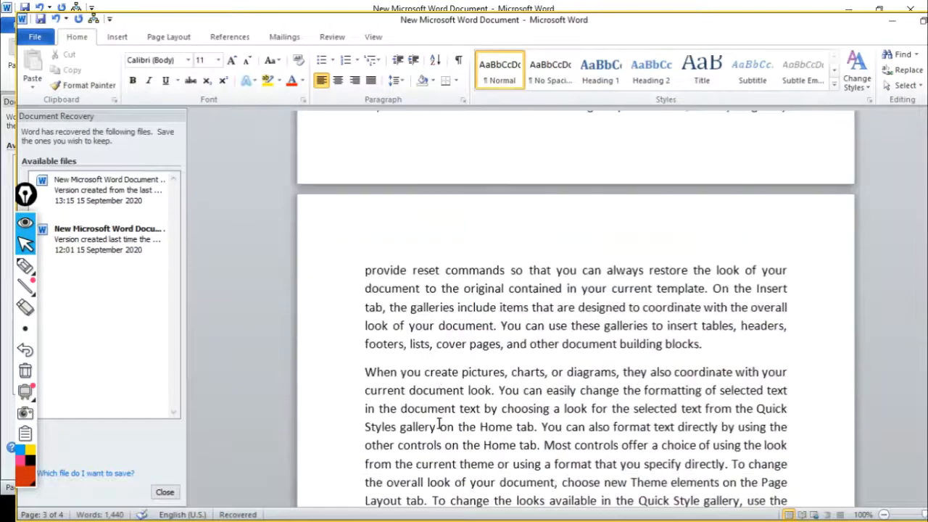
{"action": "left_click", "coordinate": [702, 343]}
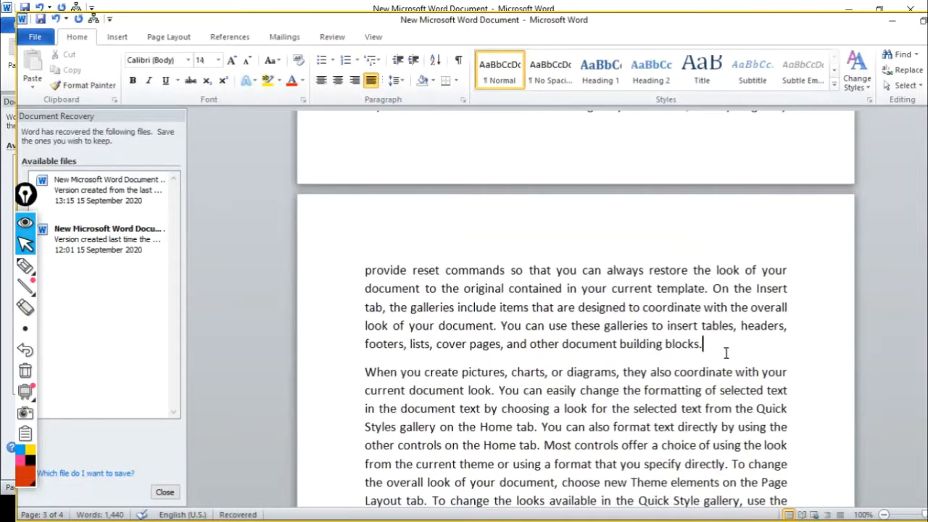
{"action": "key", "text": "Return"}
{"action": "key", "text": "Return"}
{"action": "type", "text": "ch"}
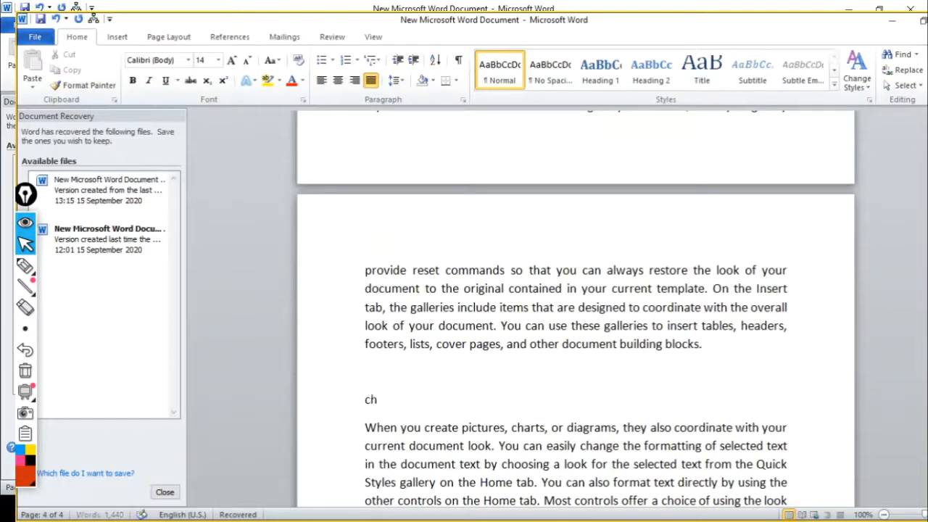
{"action": "type", "text": "apter 4"}
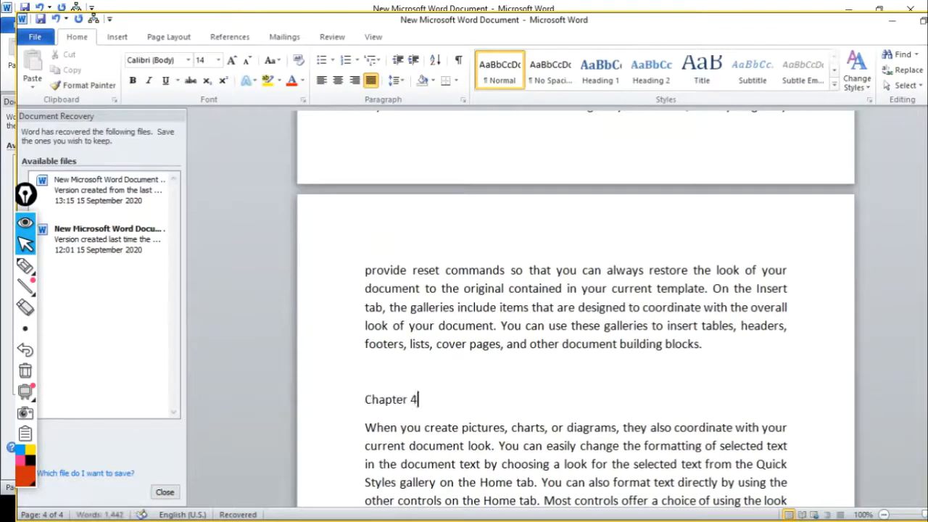
- Apply the Heading 1 style to the "Chapter 4" line and the blank line above it
{"action": "triple_click", "coordinate": [497, 398]}
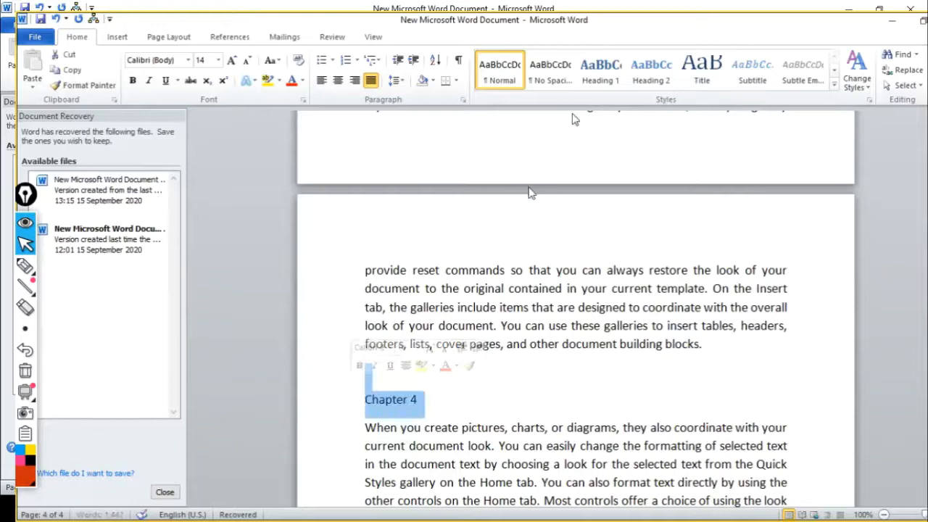
{"action": "left_click", "coordinate": [601, 69]}
{"action": "left_click", "coordinate": [555, 366]}
- Add several blank lines between the document title and the "Chapter 1" heading on the first page
{"action": "scroll", "coordinate": [494, 461], "scroll_direction": "up", "scroll_amount": 15}
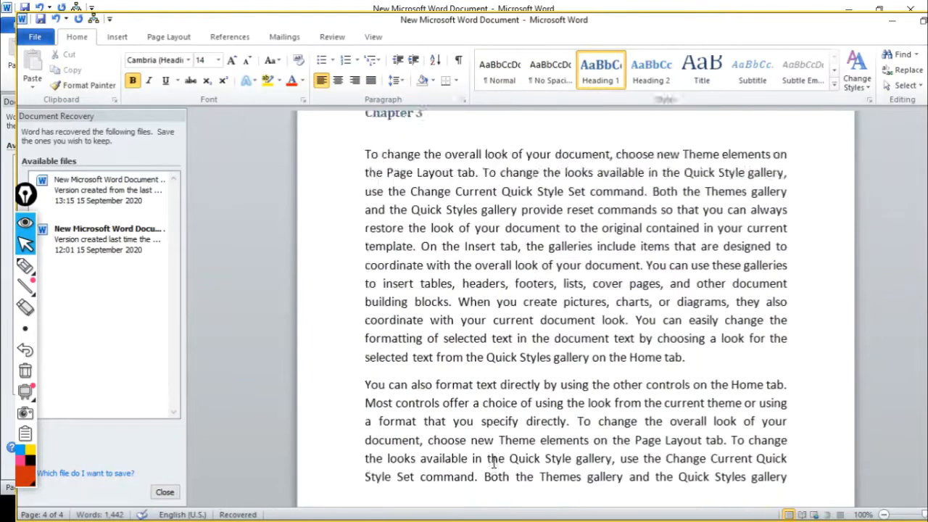
{"action": "scroll", "coordinate": [494, 462], "scroll_direction": "up", "scroll_amount": 15}
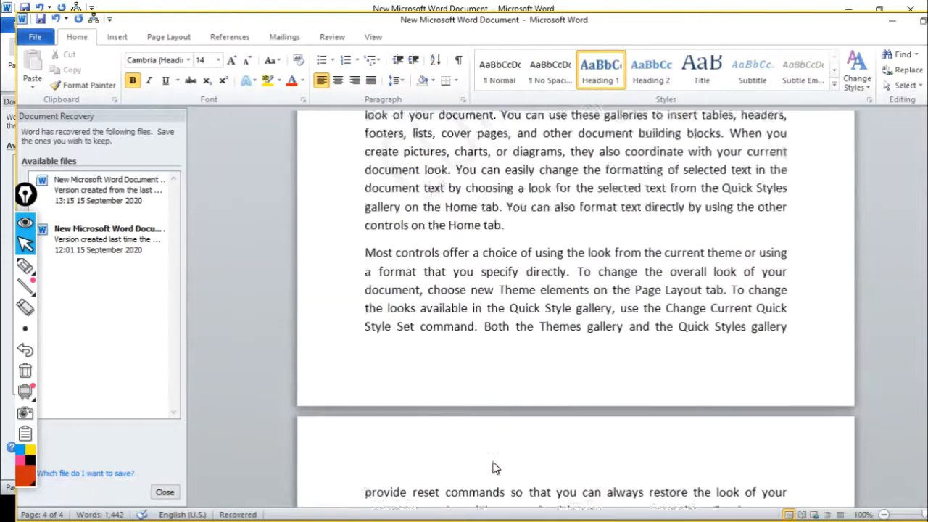
{"action": "scroll", "coordinate": [495, 461], "scroll_direction": "up", "scroll_amount": 4}
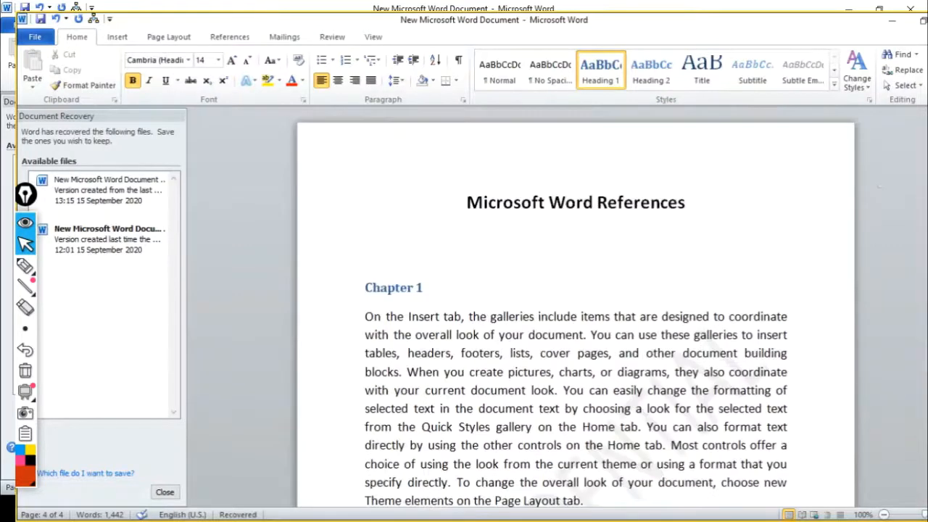
{"action": "left_click", "coordinate": [469, 239]}
{"action": "key", "text": "Return"}
{"action": "key", "text": "Return"}
{"action": "key", "text": "Return"}
{"action": "key", "text": "Return"}
{"action": "key", "text": "Return"}
{"action": "key", "text": "Return"}
{"action": "key", "text": "Return"}
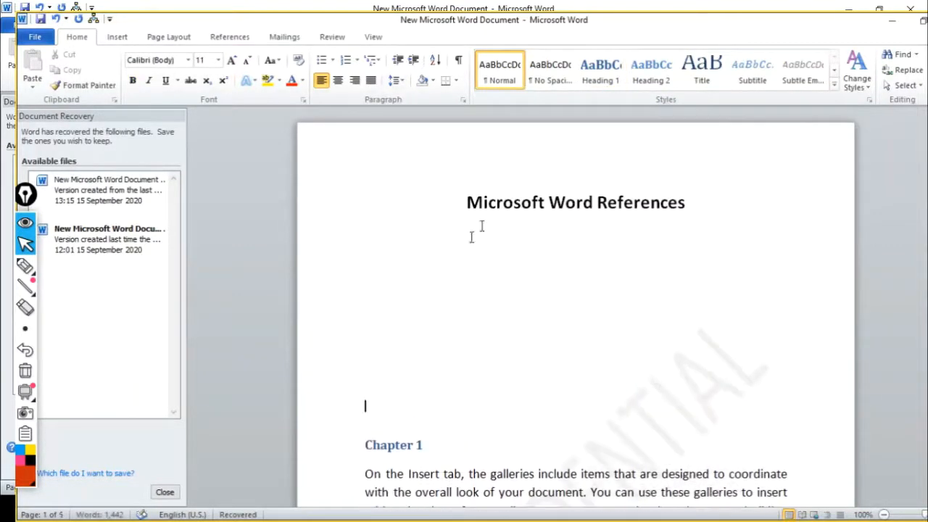
- Insert a table of contents in the Automatic Table 1 format in the blank space below the document title
{"action": "left_click", "coordinate": [398, 265]}
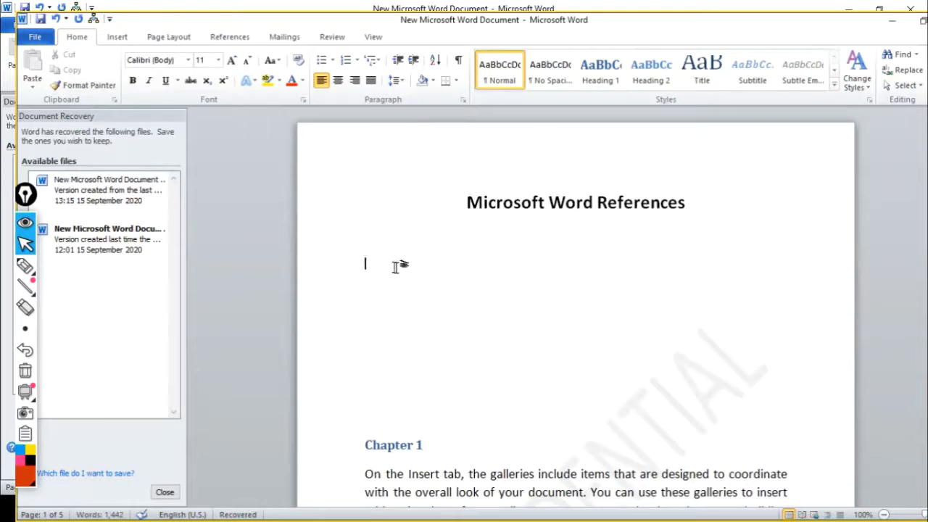
{"action": "left_click", "coordinate": [247, 39]}
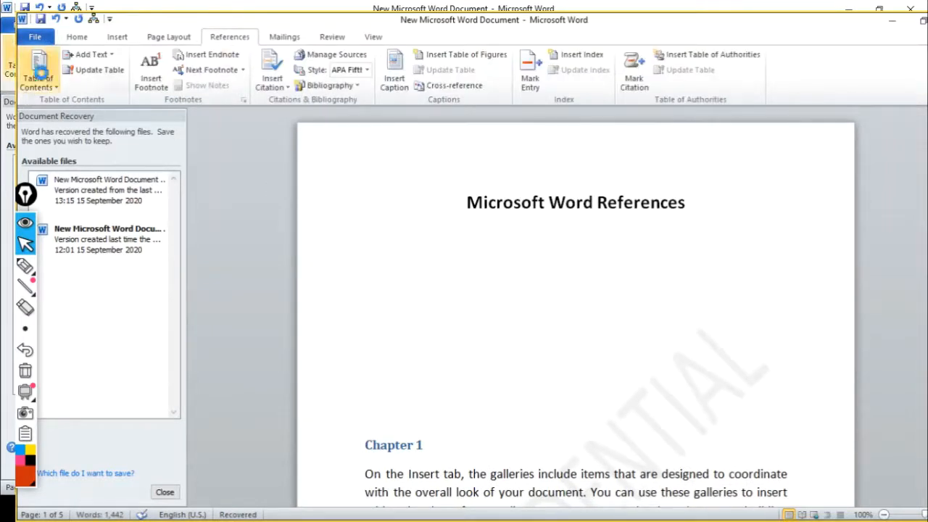
{"action": "left_click", "coordinate": [39, 72]}
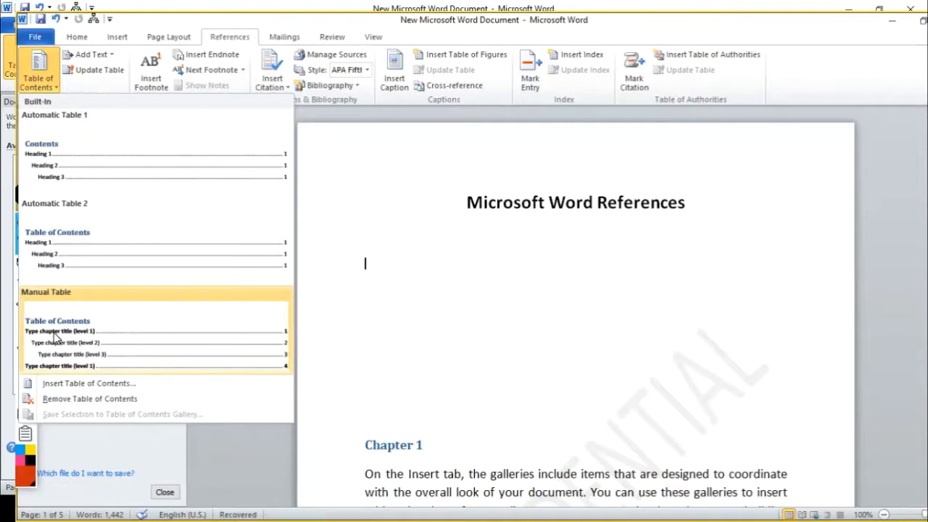
{"action": "left_click", "coordinate": [73, 166]}
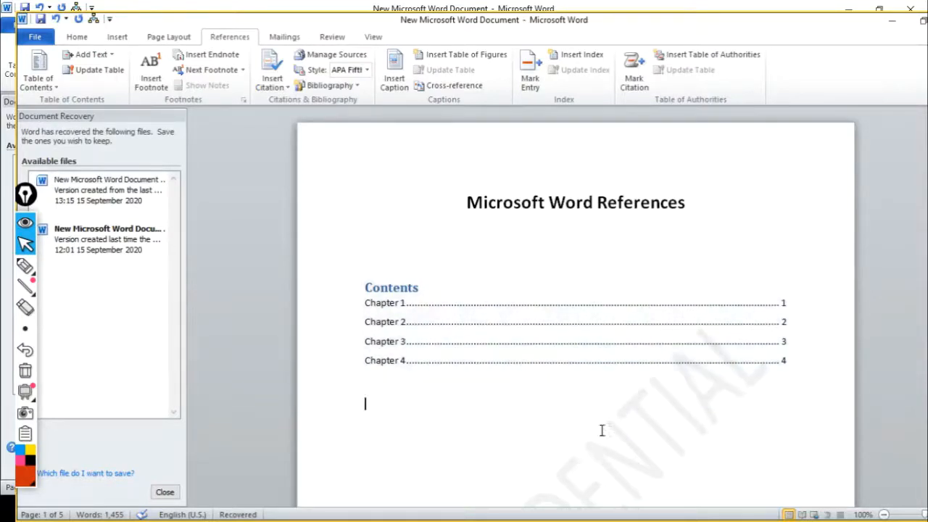
{"action": "scroll", "coordinate": [509, 421], "scroll_direction": "down", "scroll_amount": 1}
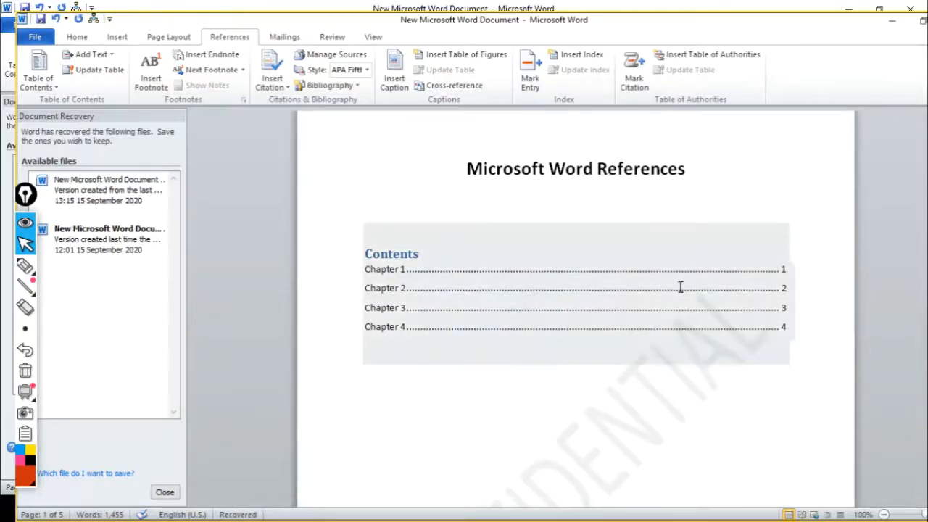
{"action": "scroll", "coordinate": [513, 367], "scroll_direction": "down", "scroll_amount": 5}
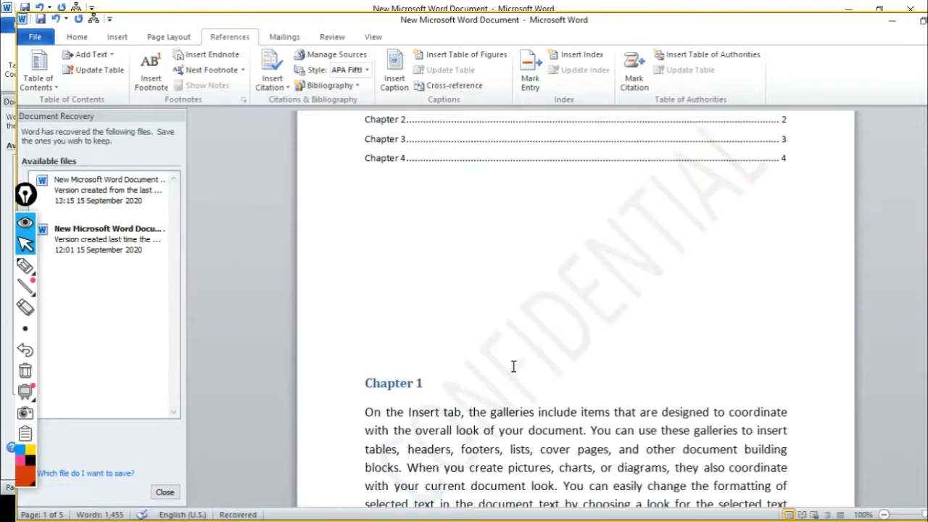
{"action": "scroll", "coordinate": [445, 394], "scroll_direction": "down", "scroll_amount": 4}
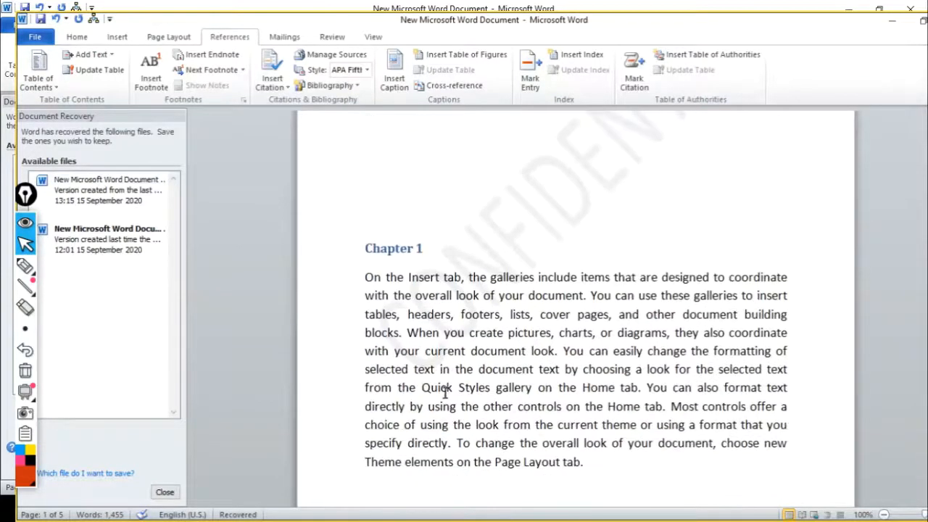
- Add a "Section1" line between the "Chapter 1" heading and the paragraph starting "On the Insert tab"
{"action": "key", "text": "Return"}
{"action": "key", "text": "Return"}
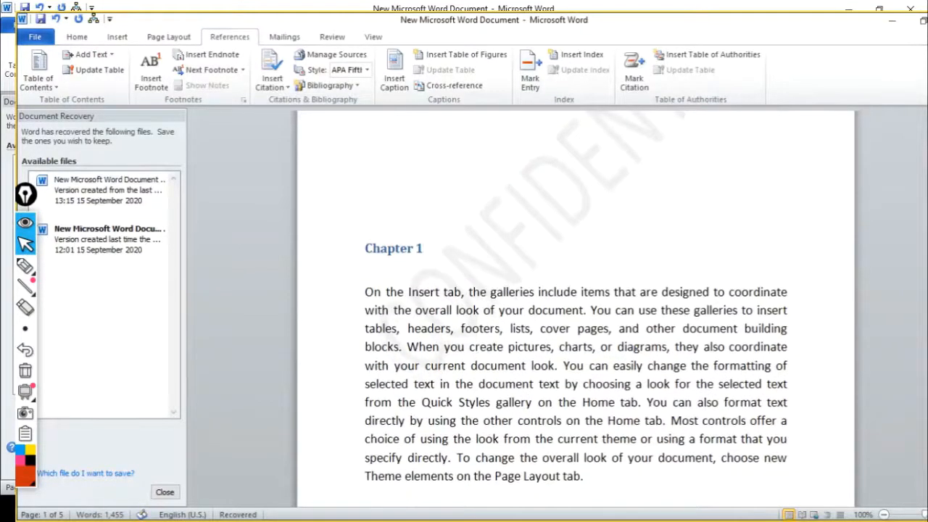
{"action": "type", "text": "sect"}
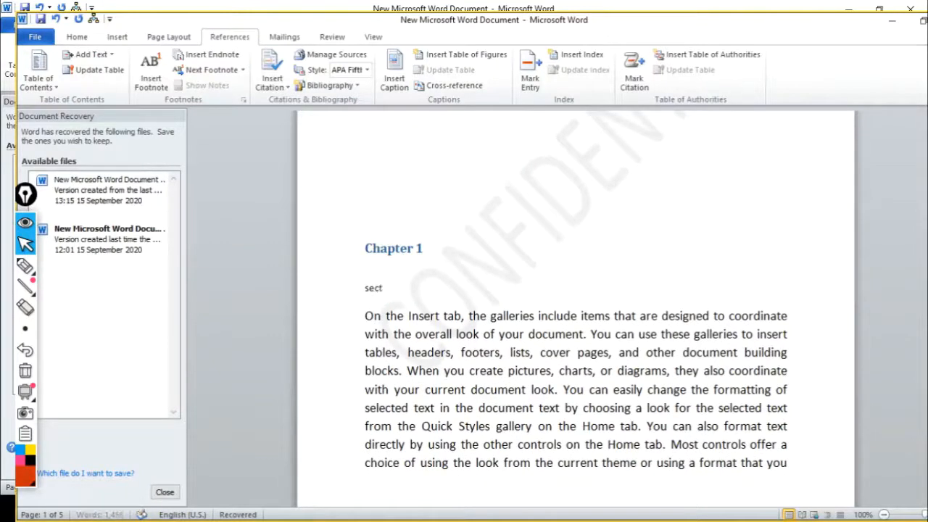
{"action": "type", "text": "ion1"}
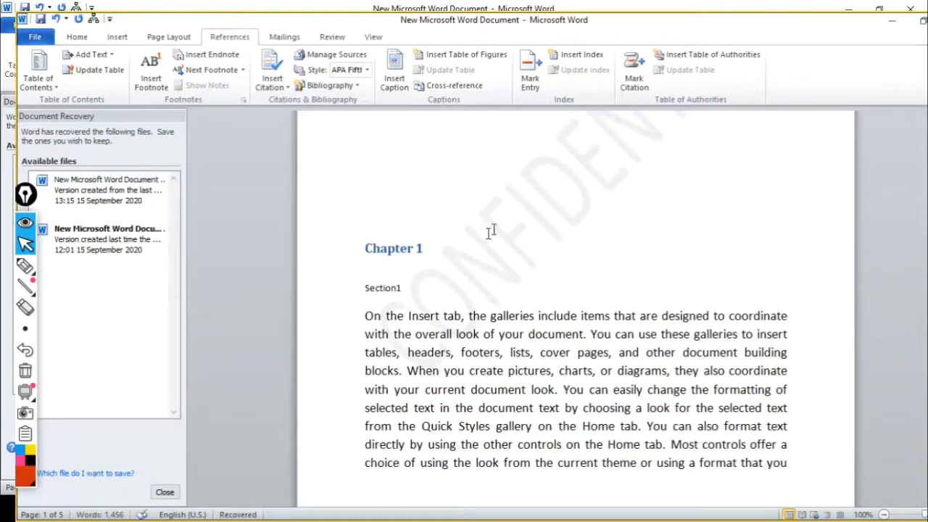
- Apply the Heading 2 style to the "Section1" line under "Chapter 1"
{"action": "left_click_drag", "start_coordinate": [405, 289], "coordinate": [365, 288]}
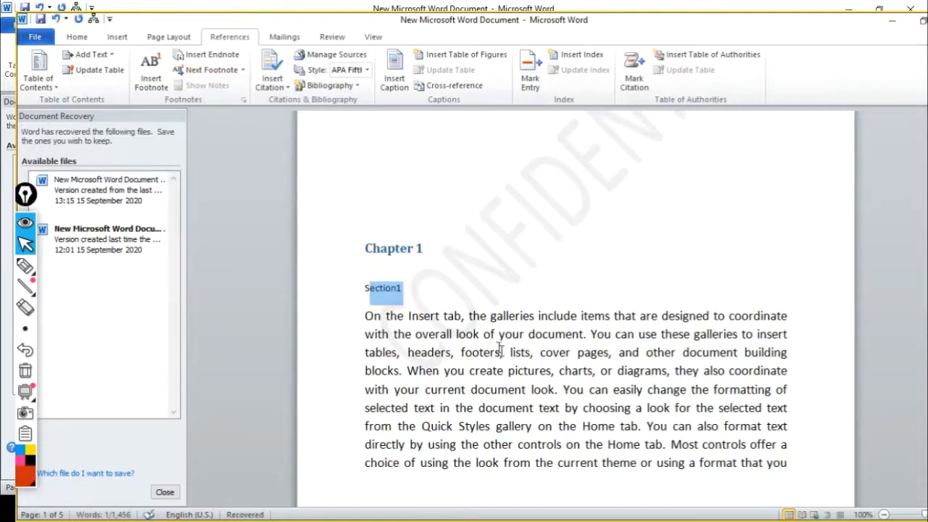
{"action": "left_click", "coordinate": [413, 289]}
{"action": "left_click", "coordinate": [351, 287]}
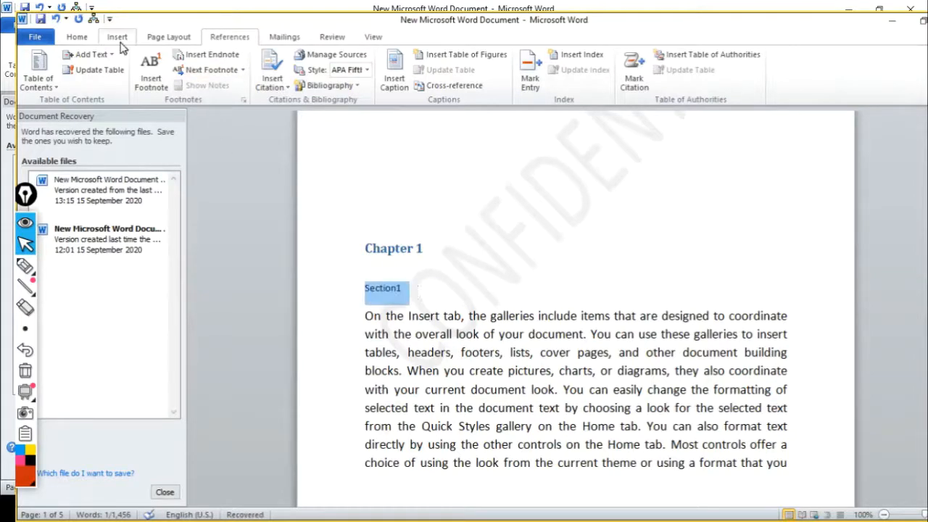
{"action": "left_click", "coordinate": [75, 38]}
{"action": "left_click", "coordinate": [653, 73]}
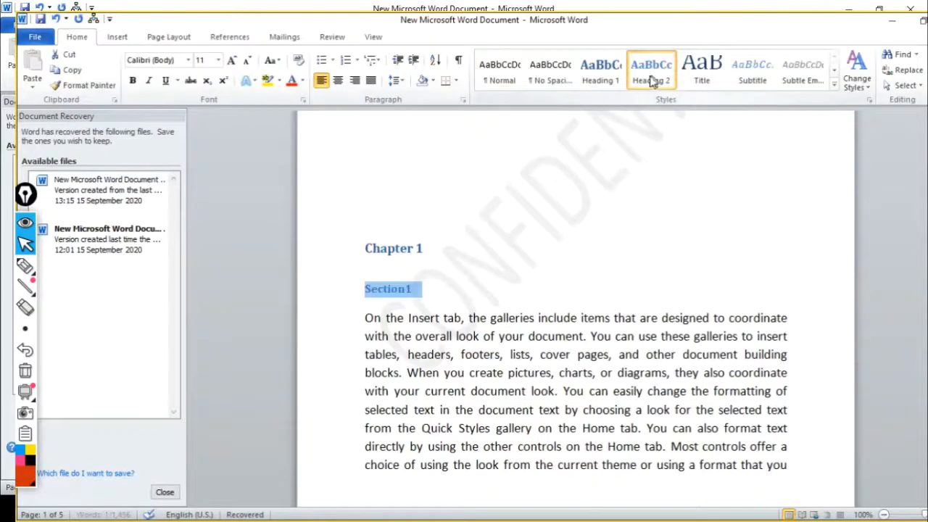
{"action": "left_click", "coordinate": [464, 293]}
- Insert a "Section 1" line on page 3 before the paragraph starting "You can use these galleries to insert tables"
{"action": "scroll", "coordinate": [468, 315], "scroll_direction": "down", "scroll_amount": 15}
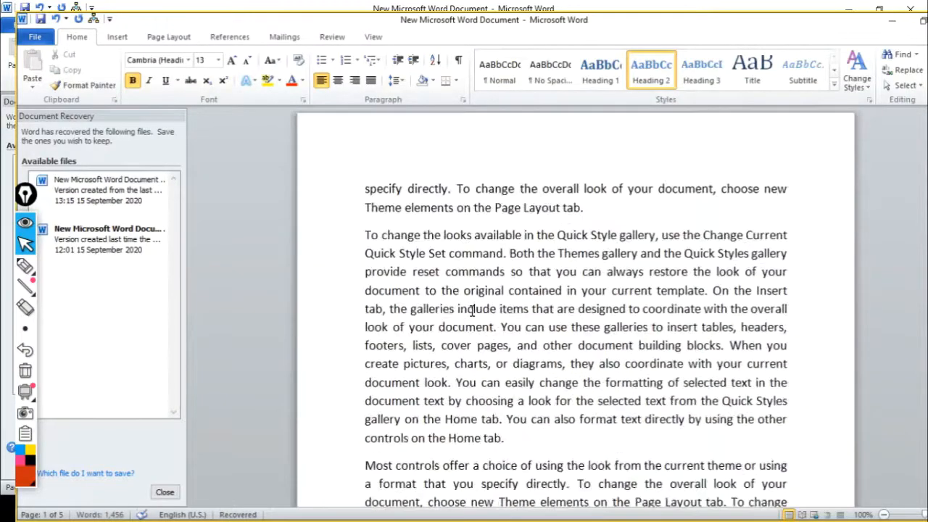
{"action": "scroll", "coordinate": [448, 366], "scroll_direction": "down", "scroll_amount": 10}
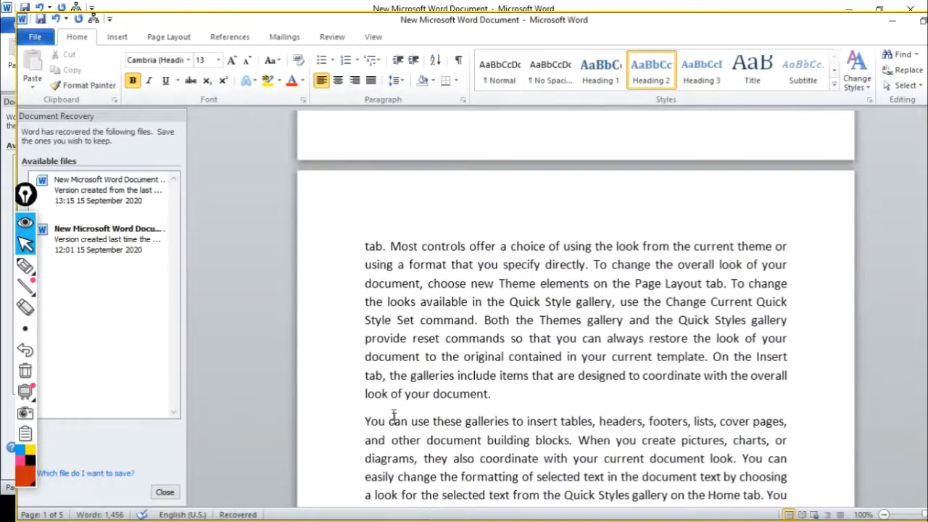
{"action": "left_click", "coordinate": [503, 402]}
{"action": "key", "text": "Return"}
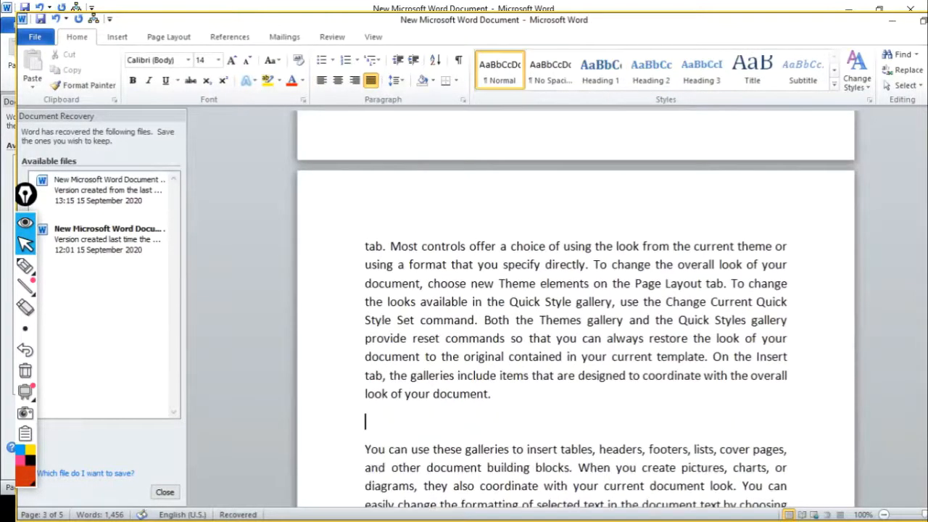
{"action": "type", "text": "section 1"}
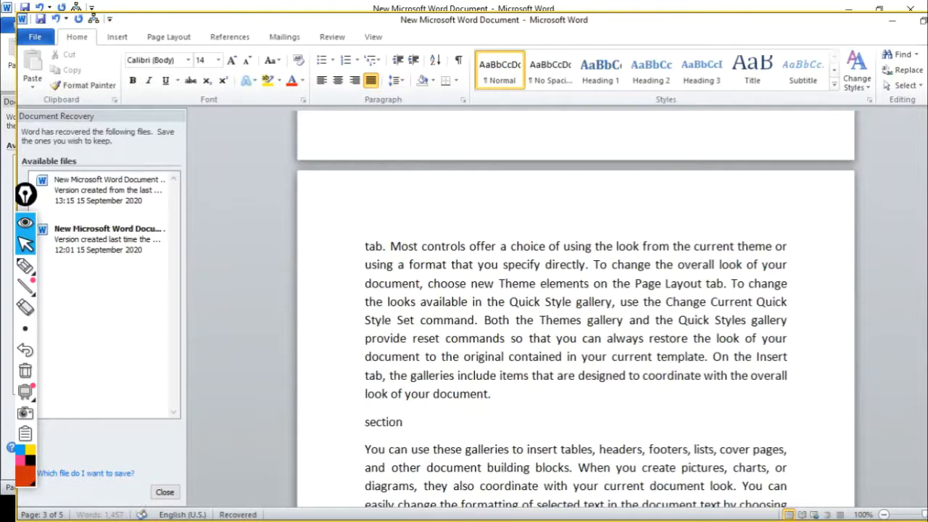
- Apply the Heading 2 style to only the "Section 1" line on page 3
{"action": "left_click_drag", "start_coordinate": [441, 418], "coordinate": [336, 411]}
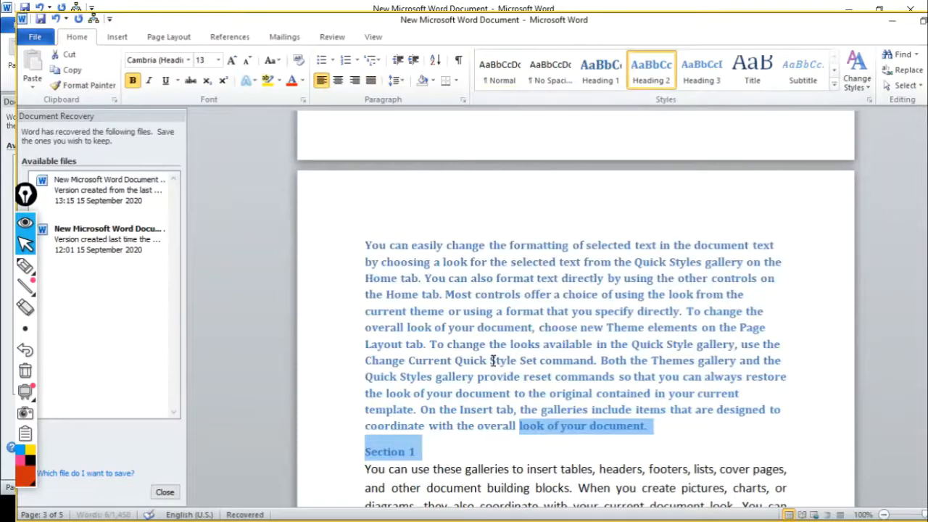
{"action": "left_click", "coordinate": [435, 429]}
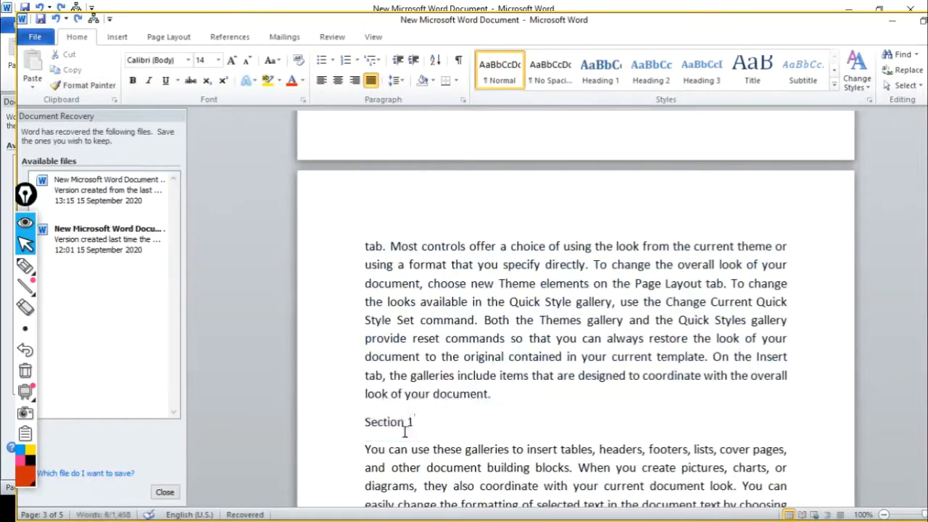
{"action": "left_click", "coordinate": [342, 419]}
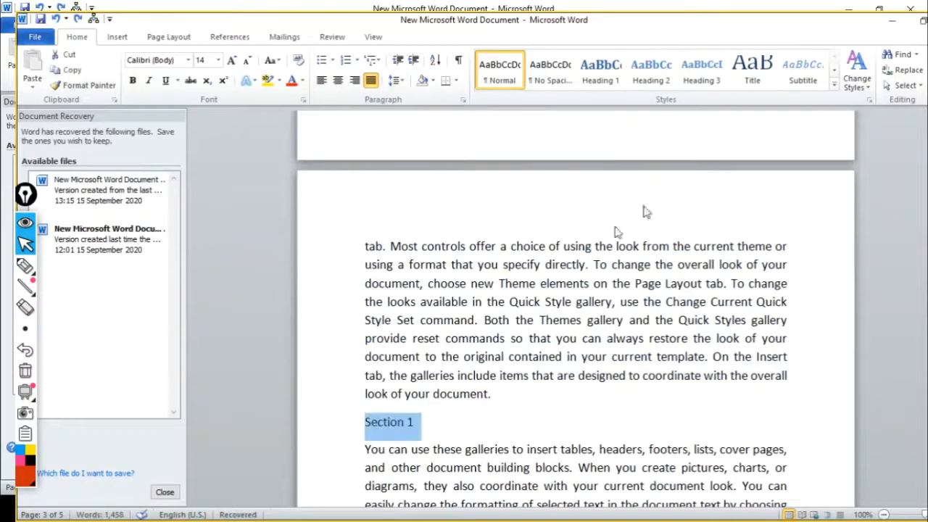
{"action": "left_click", "coordinate": [651, 72]}
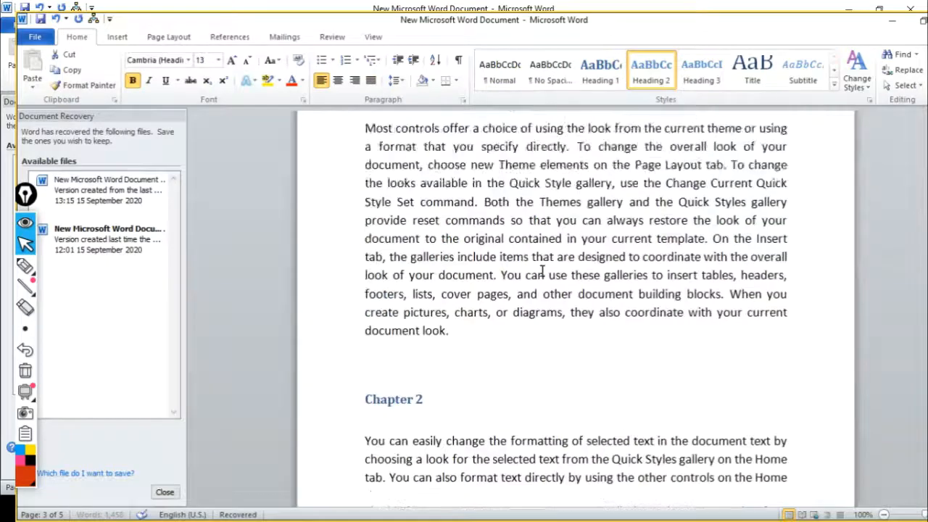
- Update the entire table of contents on the first page so it includes the new section headings
{"action": "scroll", "coordinate": [542, 270], "scroll_direction": "up", "scroll_amount": 15}
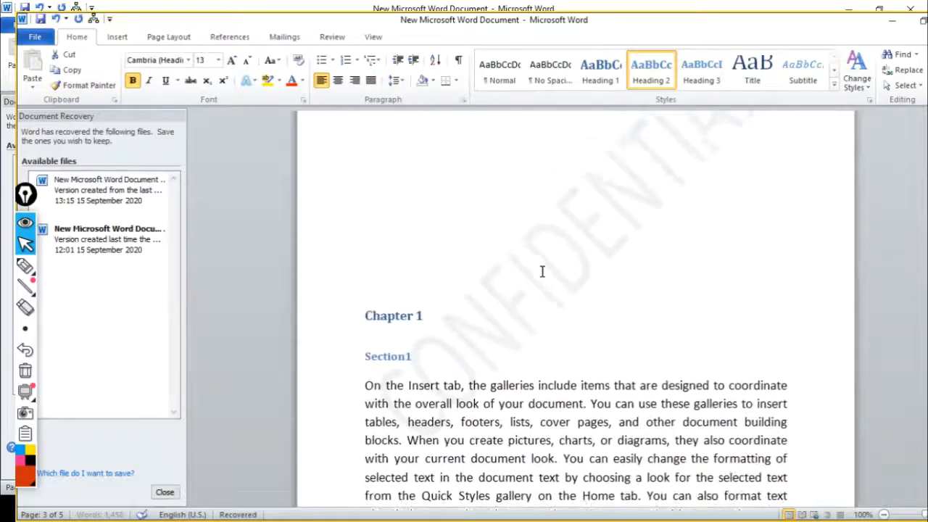
{"action": "left_click", "coordinate": [417, 282]}
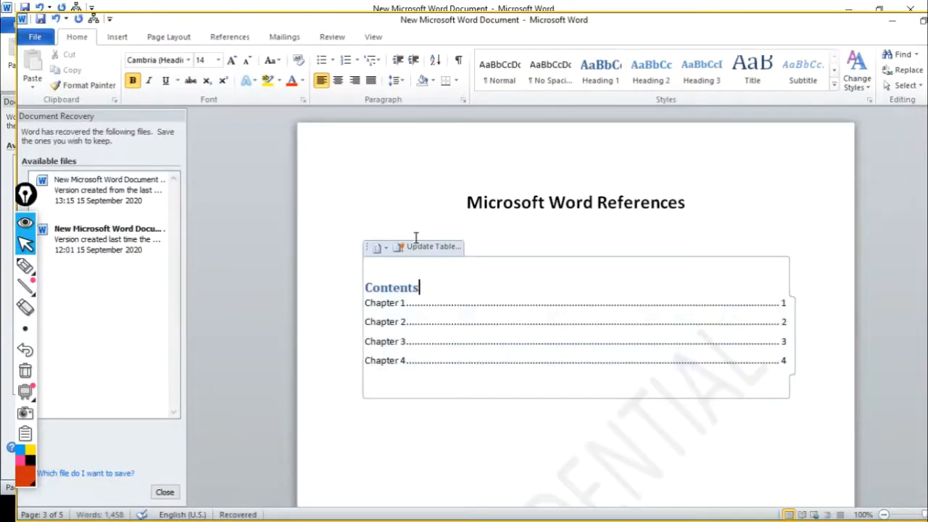
{"action": "left_click", "coordinate": [433, 247]}
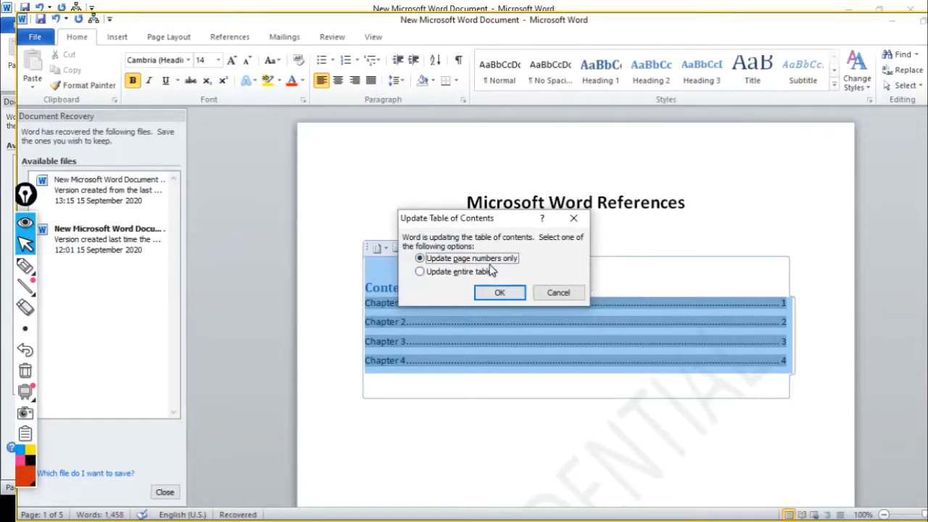
{"action": "left_click", "coordinate": [440, 279]}
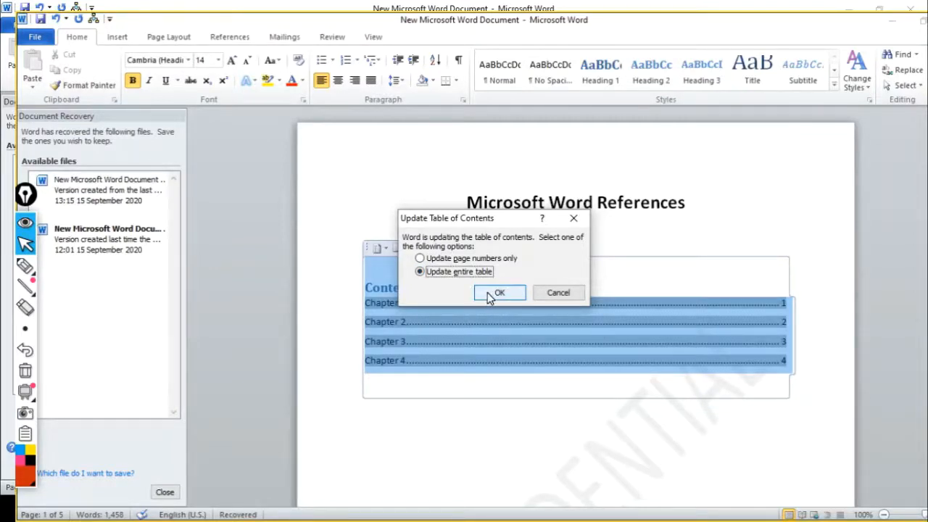
{"action": "left_click", "coordinate": [427, 263]}
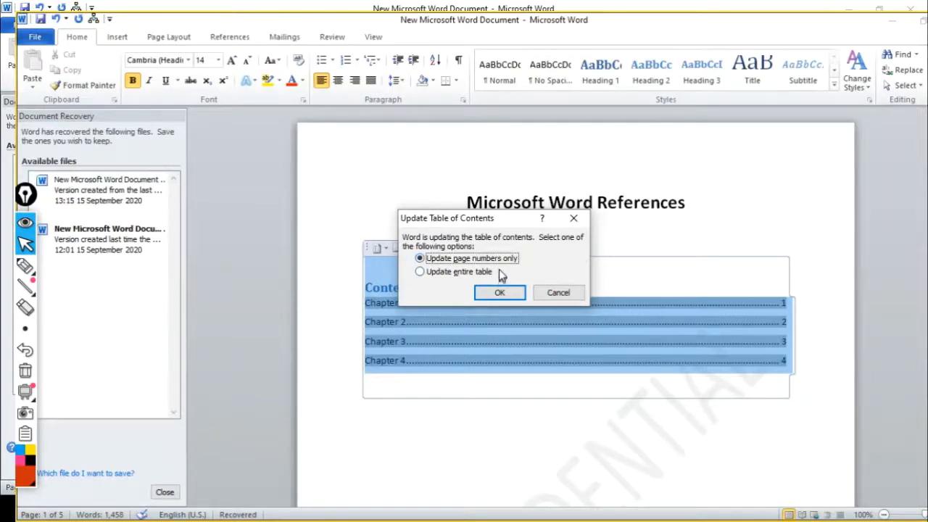
{"action": "left_click", "coordinate": [426, 274]}
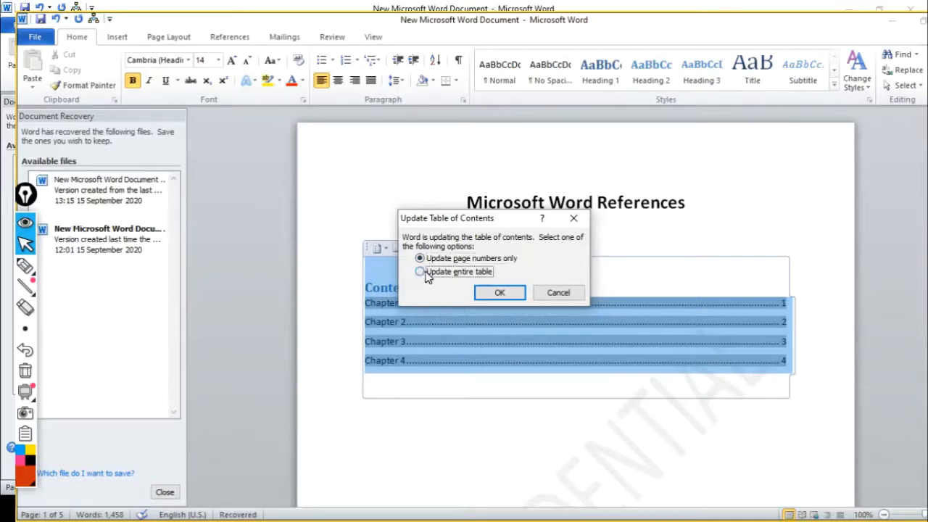
{"action": "left_click", "coordinate": [498, 293]}
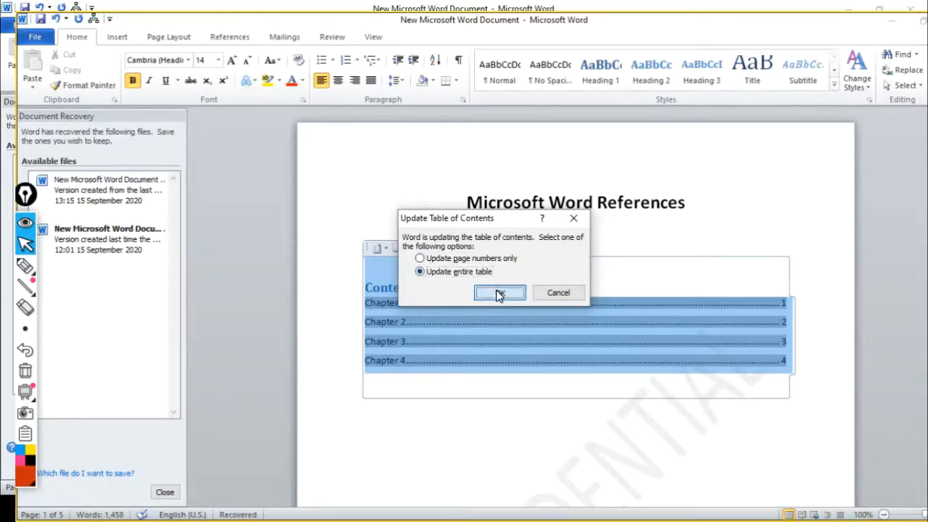
{"action": "scroll", "coordinate": [512, 279], "scroll_direction": "down", "scroll_amount": 1}
{"action": "scroll", "coordinate": [512, 279], "scroll_direction": "down", "scroll_amount": 1}
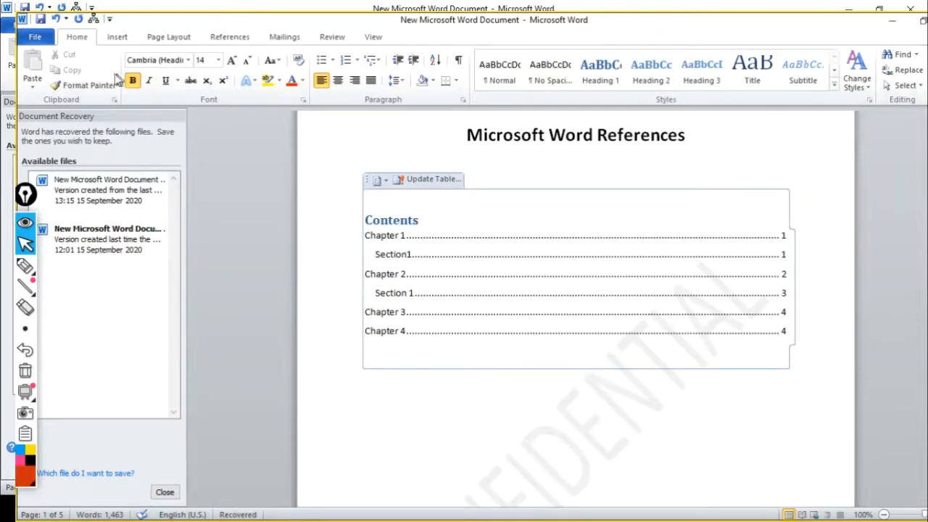
{"action": "left_click", "coordinate": [228, 38]}
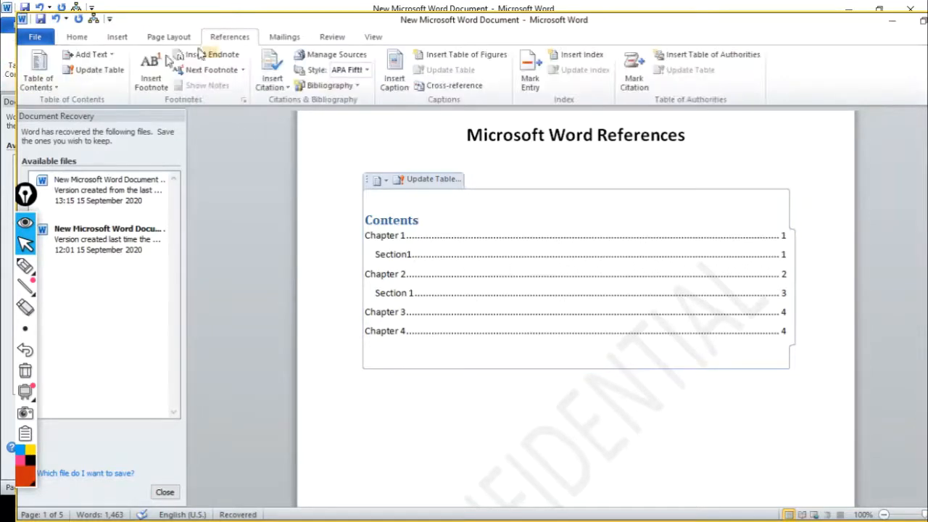
{"action": "left_click", "coordinate": [45, 86]}
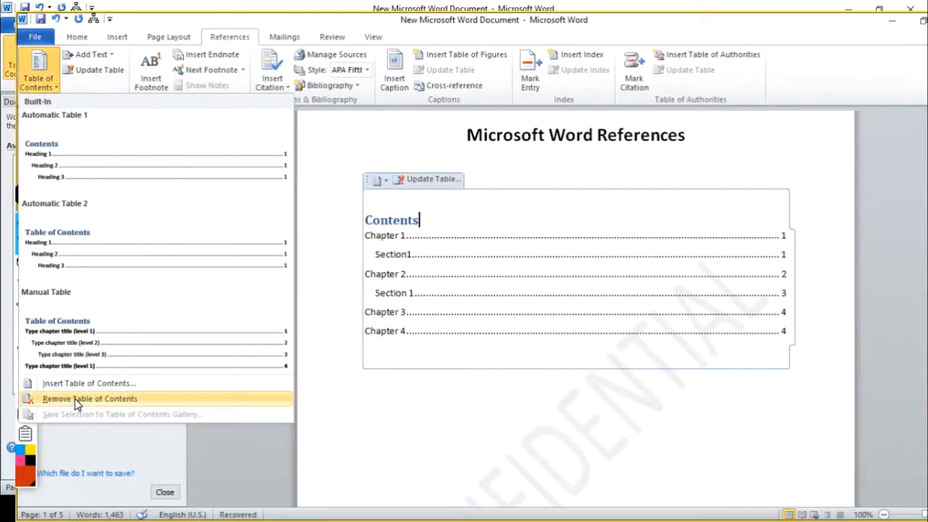
{"action": "left_click", "coordinate": [456, 404]}
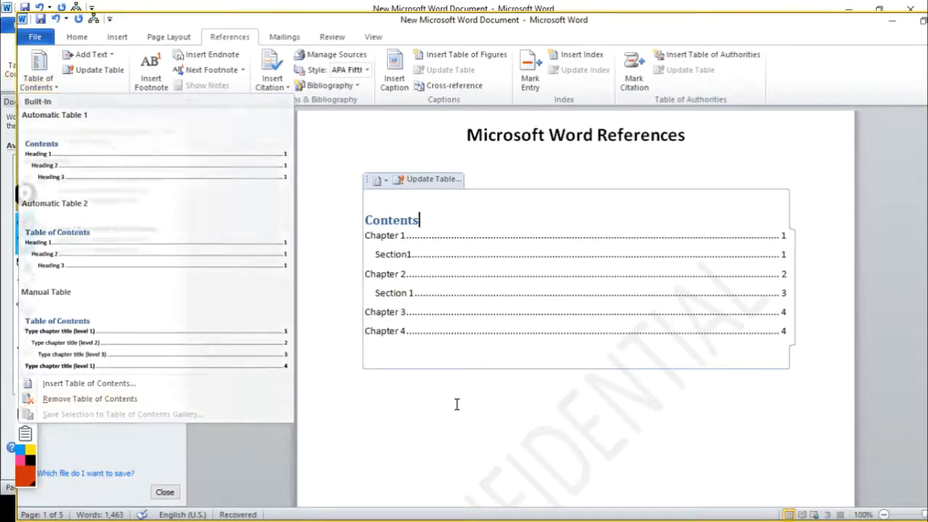
- Replace the automatic table of contents with one in the Manual Table format
{"action": "left_click", "coordinate": [464, 396]}
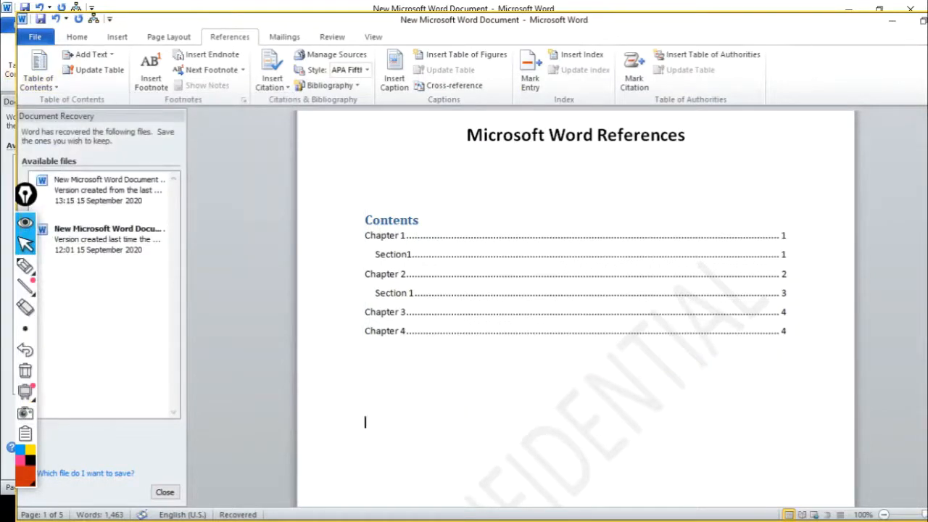
{"action": "left_click", "coordinate": [40, 81]}
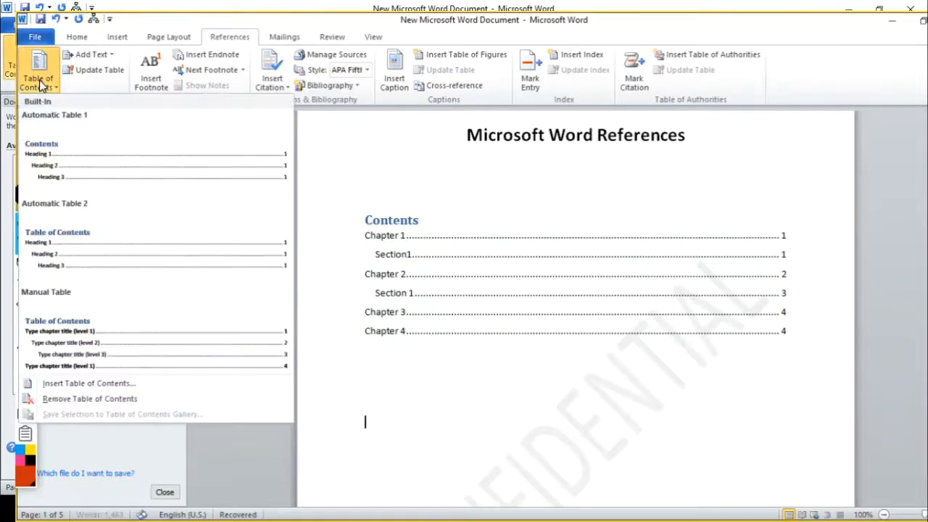
{"action": "left_click", "coordinate": [87, 346]}
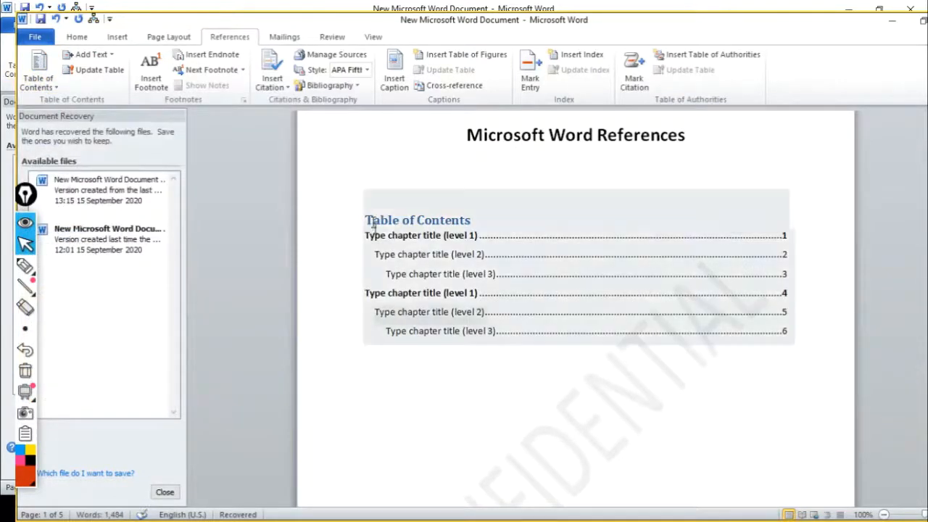
- Examine the chapter title placeholders for levels 1 to 3 in the manual table and the headings below it
{"action": "left_click", "coordinate": [425, 235]}
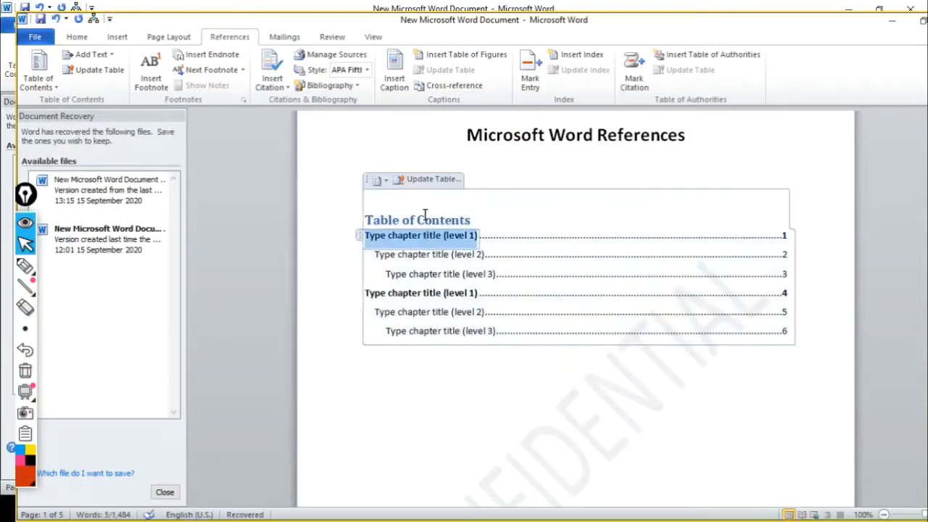
{"action": "left_click", "coordinate": [444, 428]}
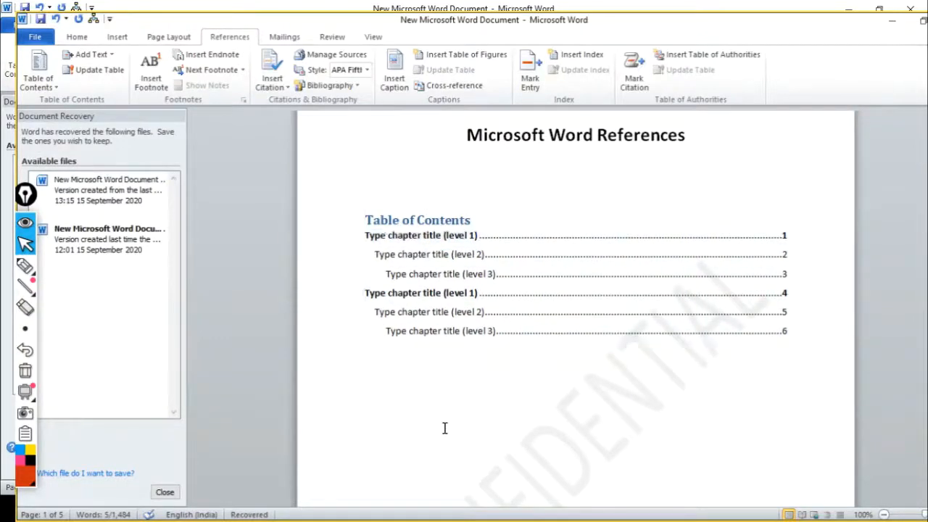
{"action": "left_click", "coordinate": [451, 238]}
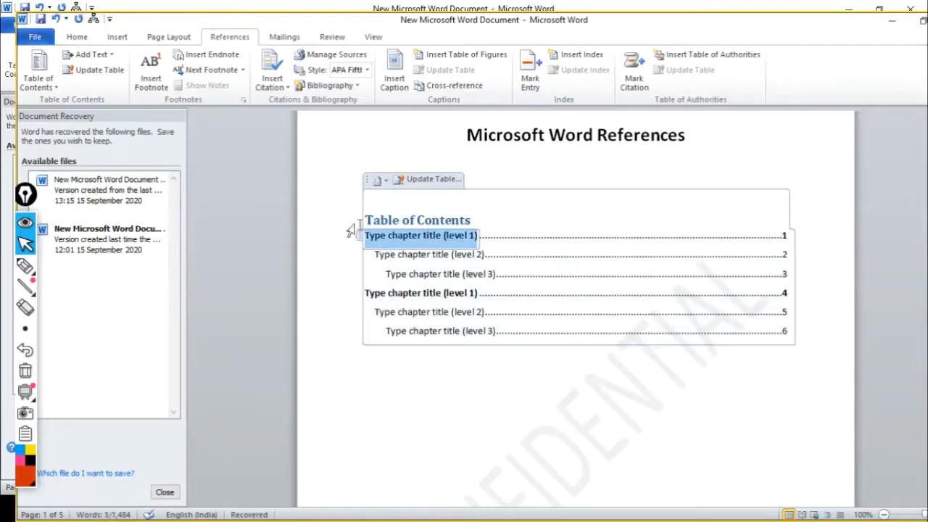
{"action": "left_click", "coordinate": [429, 255]}
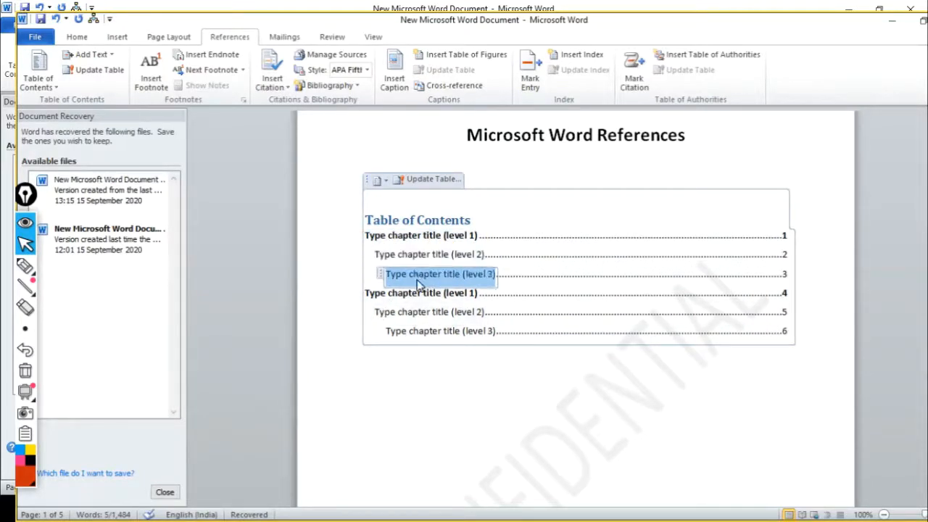
{"action": "left_click", "coordinate": [451, 403]}
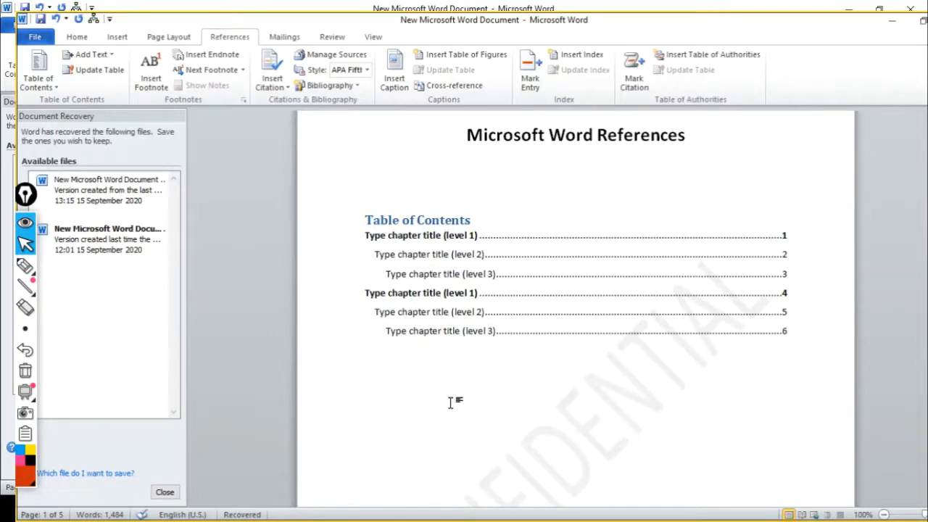
{"action": "scroll", "coordinate": [451, 403], "scroll_direction": "down", "scroll_amount": 1}
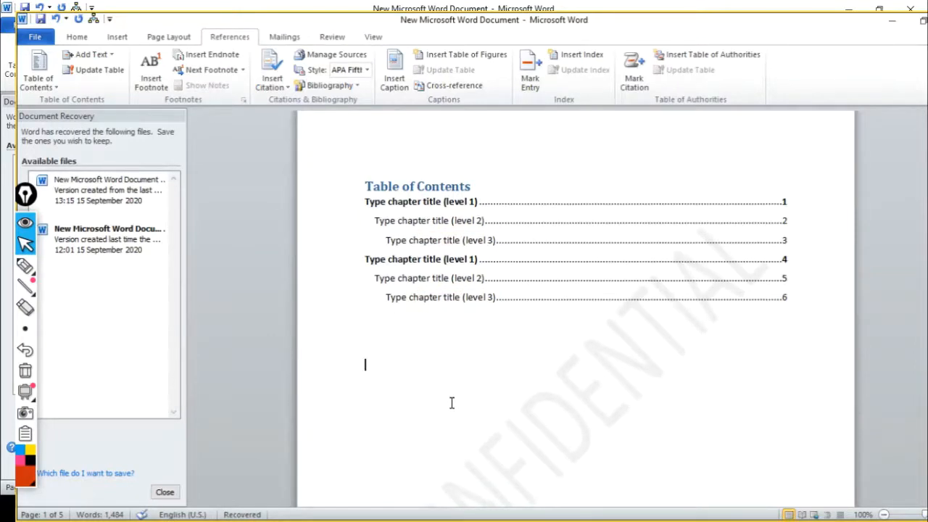
{"action": "scroll", "coordinate": [452, 403], "scroll_direction": "down", "scroll_amount": 3}
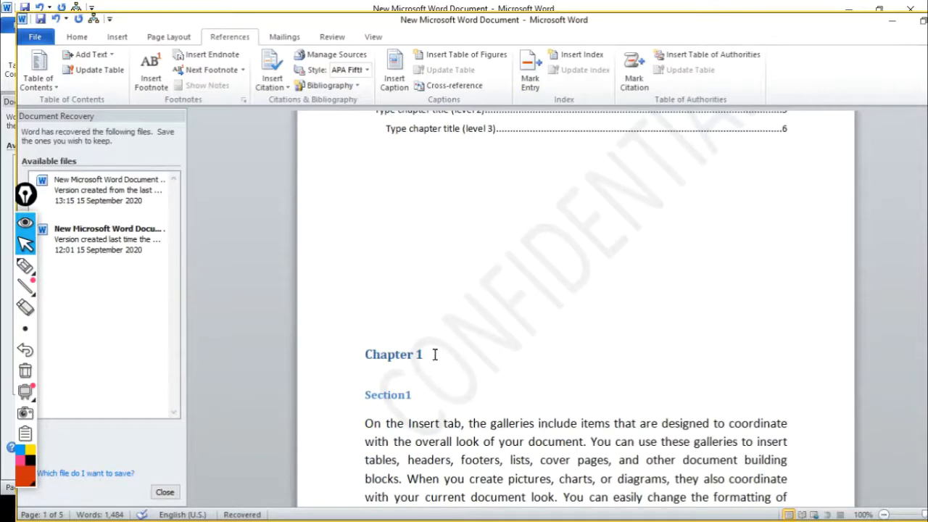
- Add a footnote to the phrase "On the Insert tab" in Section1 of Chapter 1, reading "This is about insert Tab in MS Office"
{"action": "scroll", "coordinate": [430, 325], "scroll_direction": "up", "scroll_amount": 3}
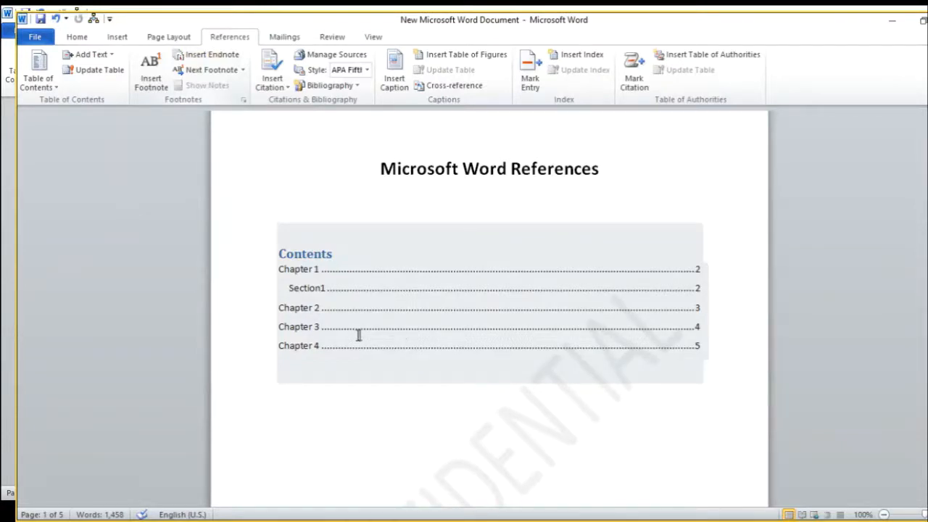
{"action": "left_click", "coordinate": [308, 384]}
{"action": "scroll", "coordinate": [356, 381], "scroll_direction": "down", "scroll_amount": 10}
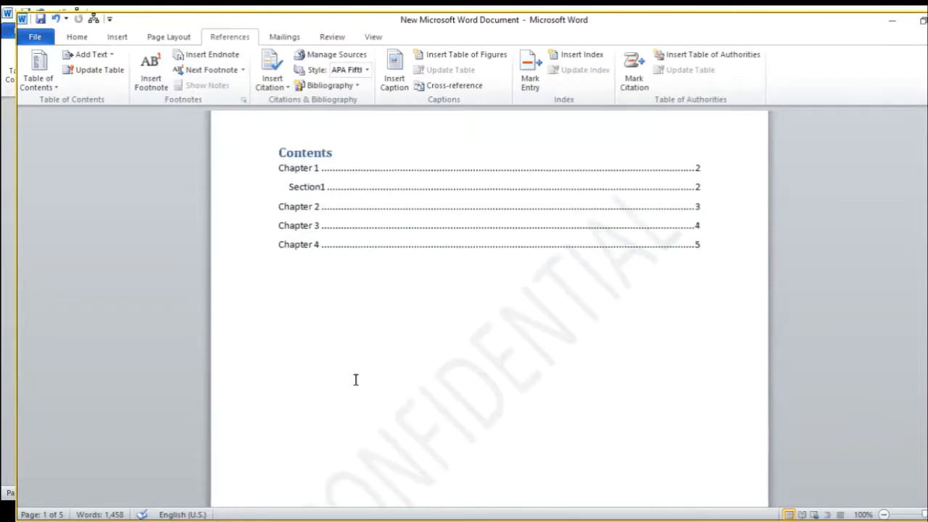
{"action": "scroll", "coordinate": [356, 384], "scroll_direction": "down", "scroll_amount": 1}
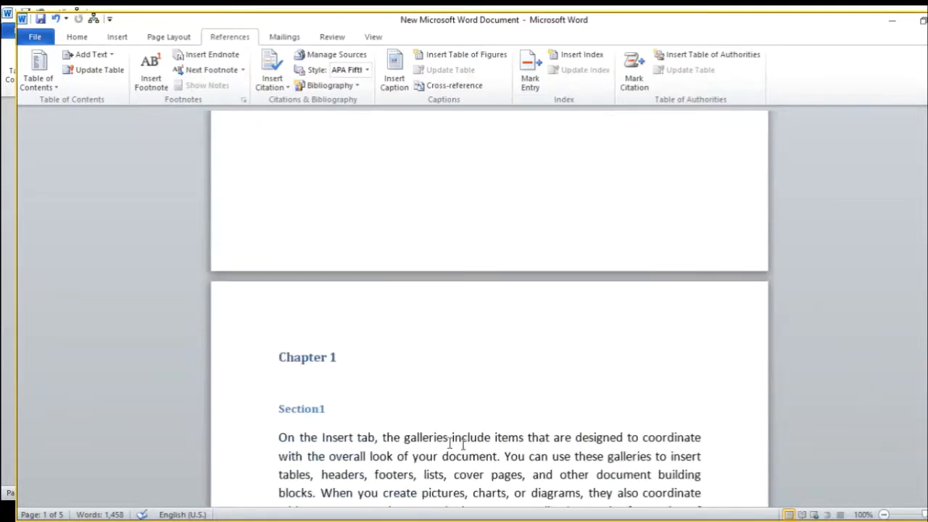
{"action": "scroll", "coordinate": [411, 428], "scroll_direction": "down", "scroll_amount": 3}
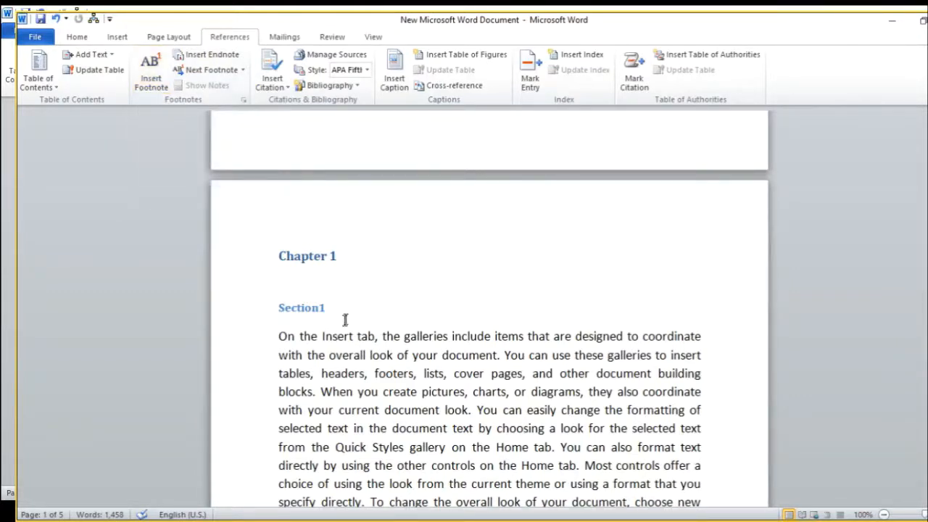
{"action": "scroll", "coordinate": [358, 337], "scroll_direction": "down", "scroll_amount": 3}
{"action": "scroll", "coordinate": [357, 335], "scroll_direction": "up", "scroll_amount": 2}
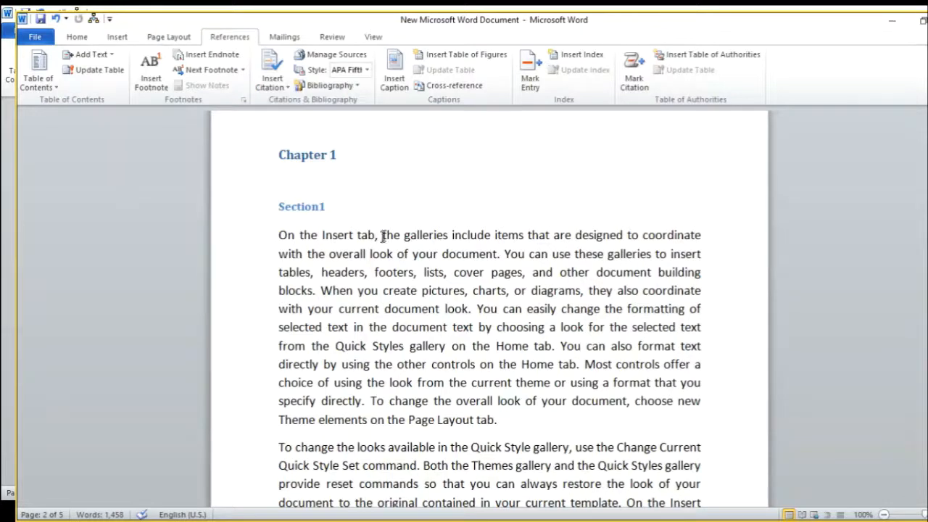
{"action": "left_click_drag", "start_coordinate": [376, 234], "coordinate": [281, 234]}
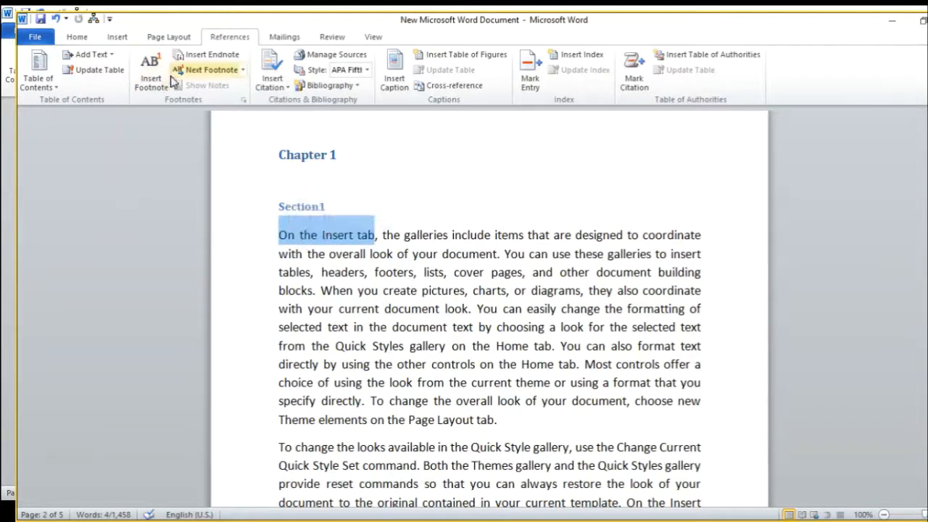
{"action": "left_click", "coordinate": [148, 65]}
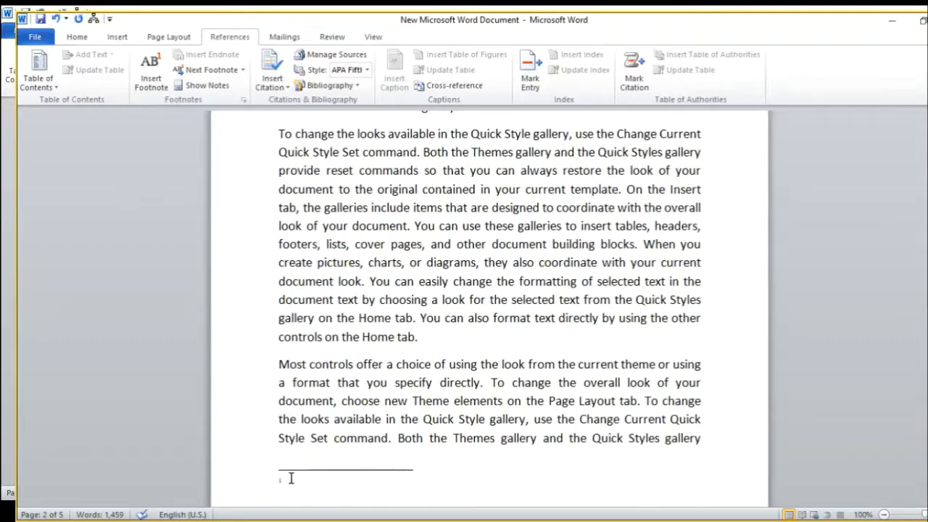
{"action": "type", "text": "This is about in"}
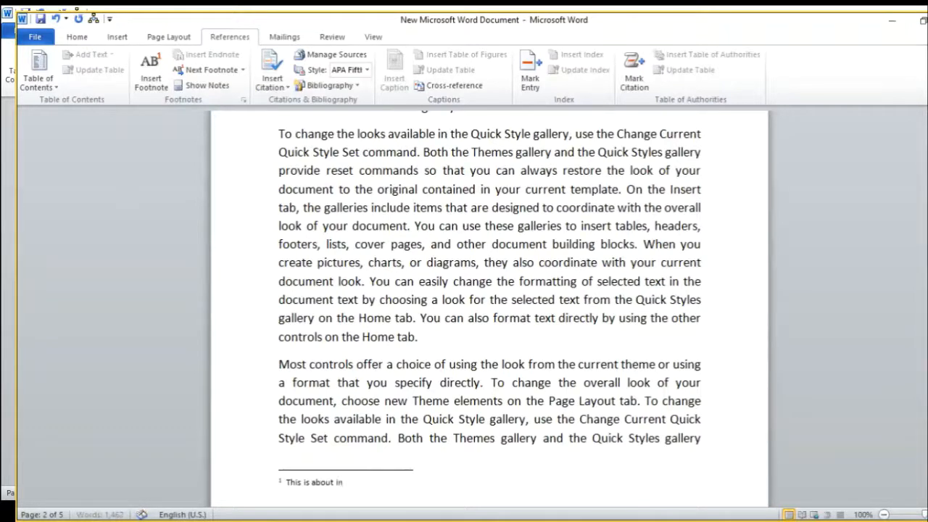
{"action": "type", "text": "sert Tab in MS"}
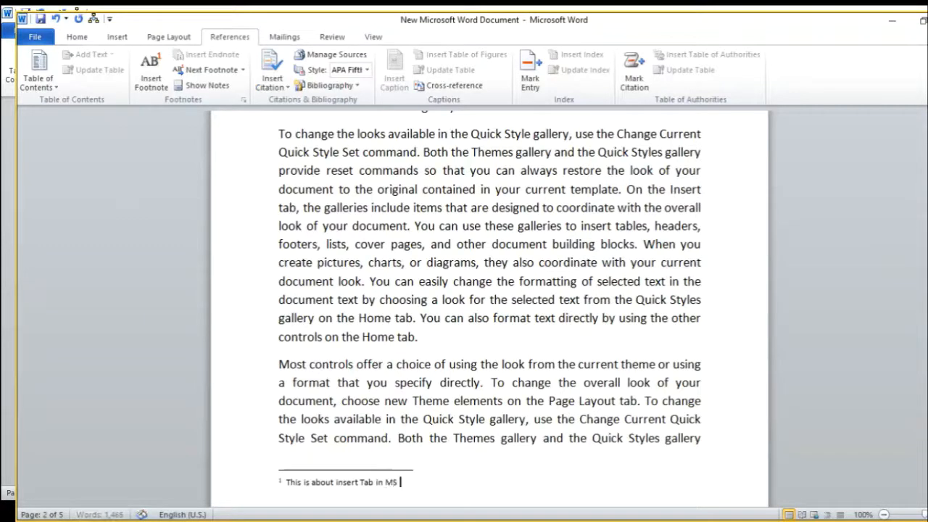
{"action": "type", "text": " Office"}
- Add a footnote at the end of the first Section1 paragraph, reading "This is first Paragraph", and preview it at its reference mark
{"action": "scroll", "coordinate": [421, 396], "scroll_direction": "up", "scroll_amount": 7}
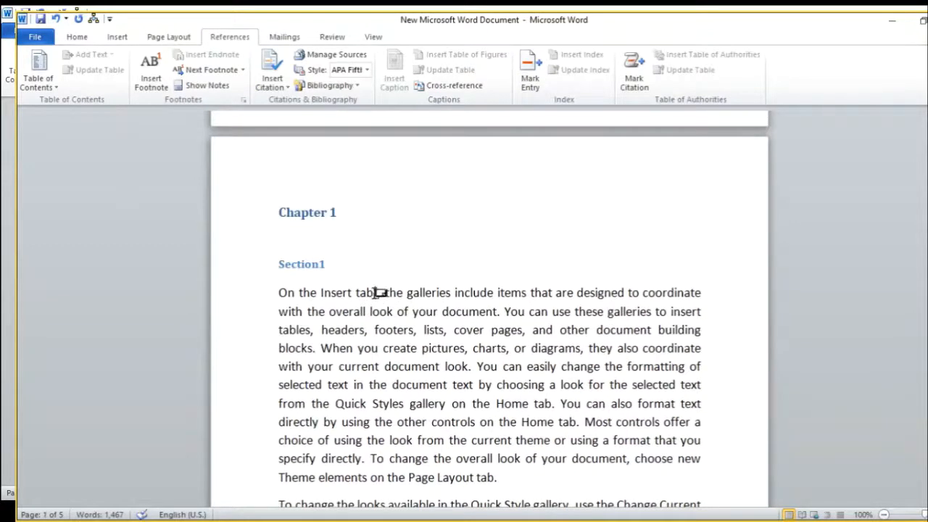
{"action": "mouse_move", "coordinate": [381, 295]}
{"action": "scroll", "coordinate": [389, 355], "scroll_direction": "down", "scroll_amount": 3}
{"action": "scroll", "coordinate": [389, 355], "scroll_direction": "down", "scroll_amount": 7}
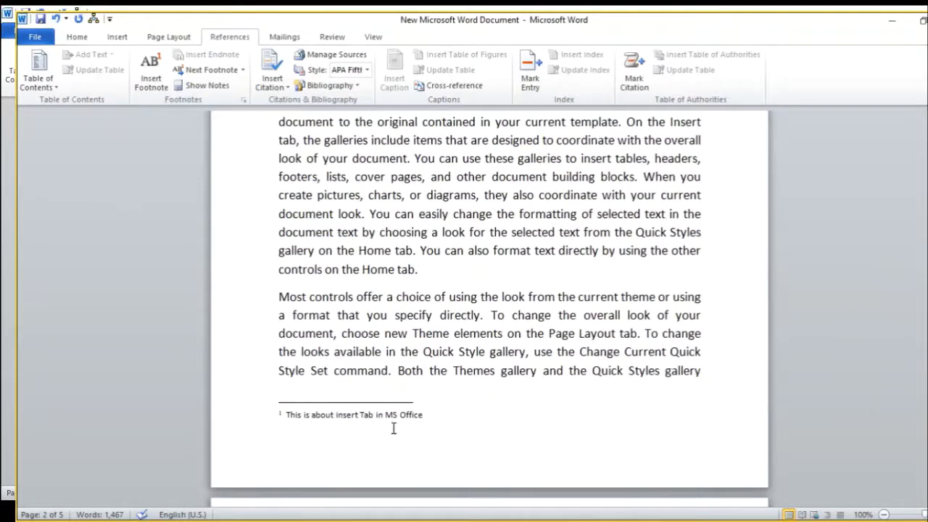
{"action": "scroll", "coordinate": [441, 414], "scroll_direction": "up", "scroll_amount": 5}
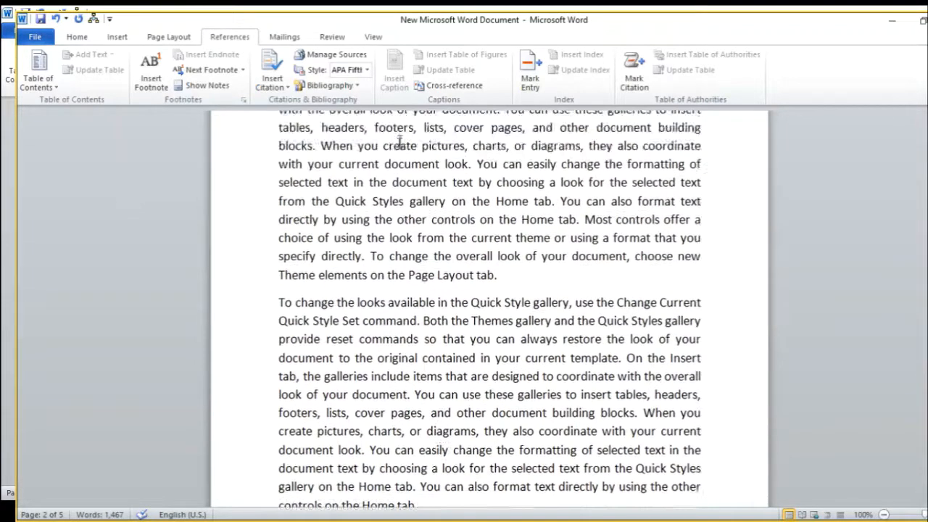
{"action": "left_click", "coordinate": [513, 272]}
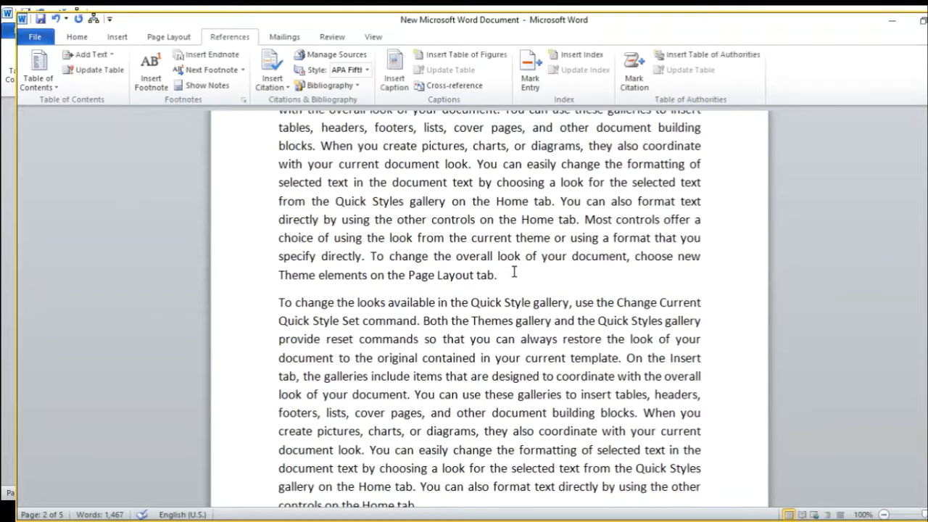
{"action": "left_click", "coordinate": [152, 82]}
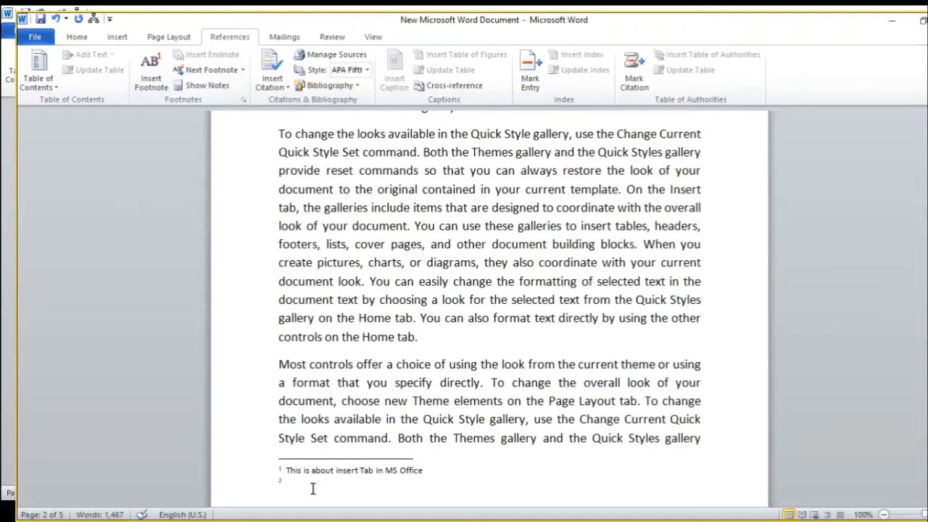
{"action": "type", "text": "This is first Paragraph"}
{"action": "left_click", "coordinate": [470, 299]}
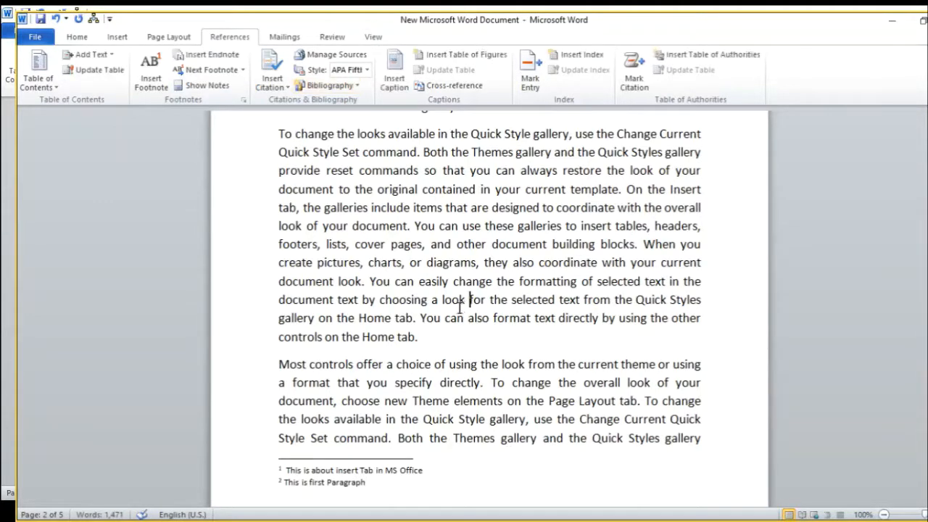
{"action": "scroll", "coordinate": [460, 308], "scroll_direction": "up", "scroll_amount": 3}
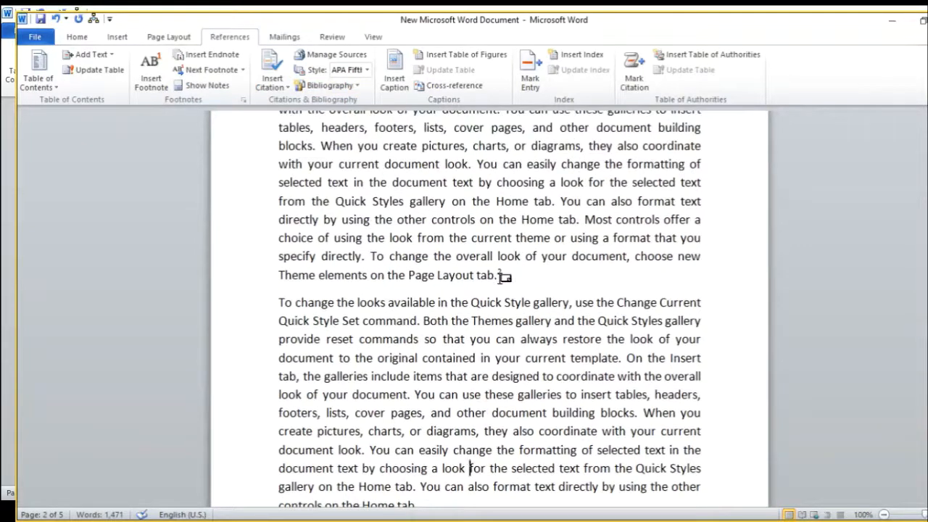
{"action": "mouse_move", "coordinate": [504, 272]}
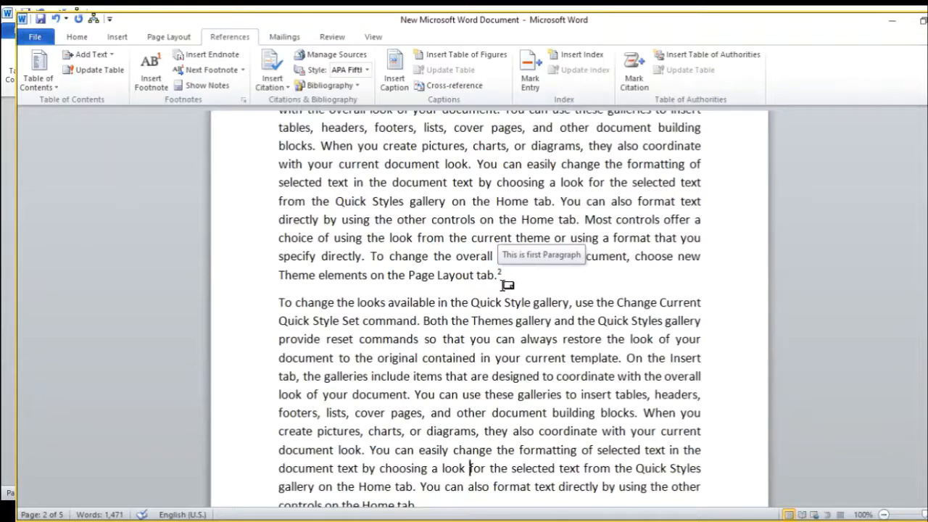
- Insert an endnote at the end of the second Section1 paragraph, after "controls on the Home tab.", reading "This is example of end note"
{"action": "scroll", "coordinate": [406, 292], "scroll_direction": "up", "scroll_amount": 3}
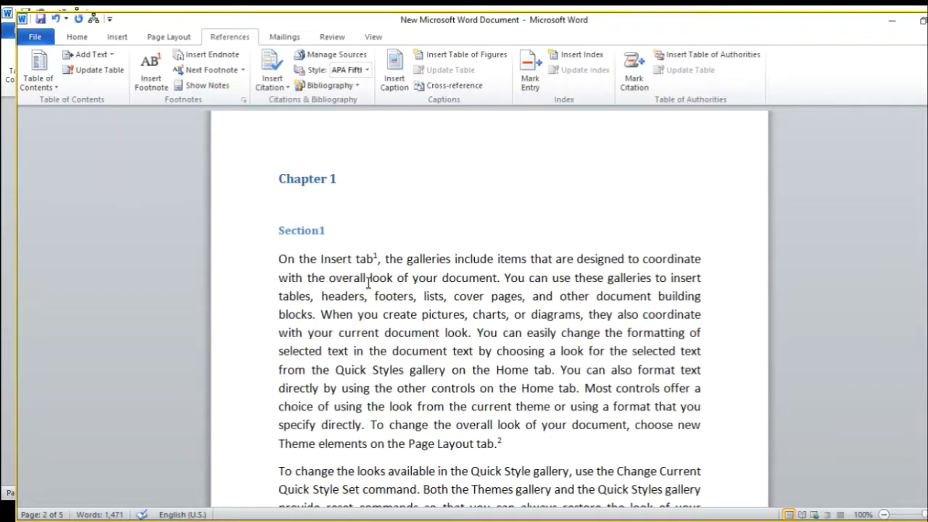
{"action": "scroll", "coordinate": [368, 283], "scroll_direction": "down", "scroll_amount": 7}
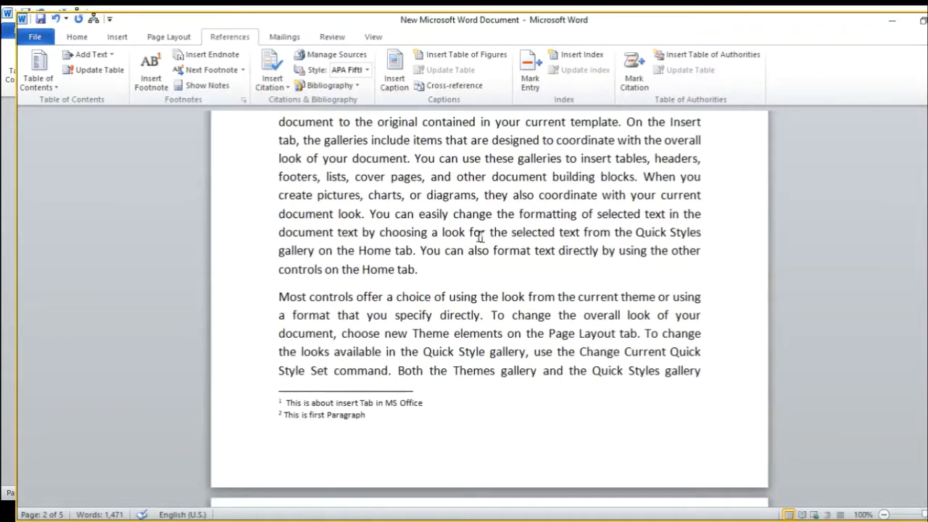
{"action": "left_click", "coordinate": [420, 268]}
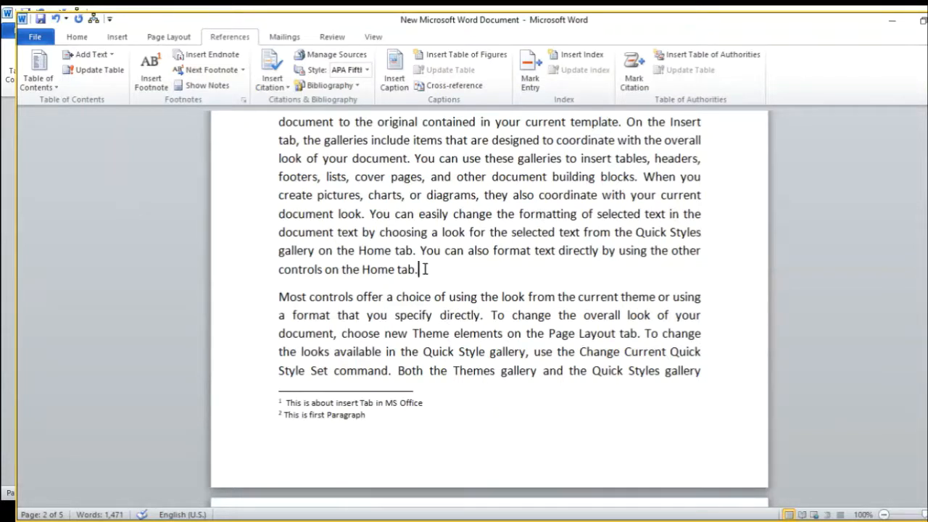
{"action": "left_click", "coordinate": [217, 62]}
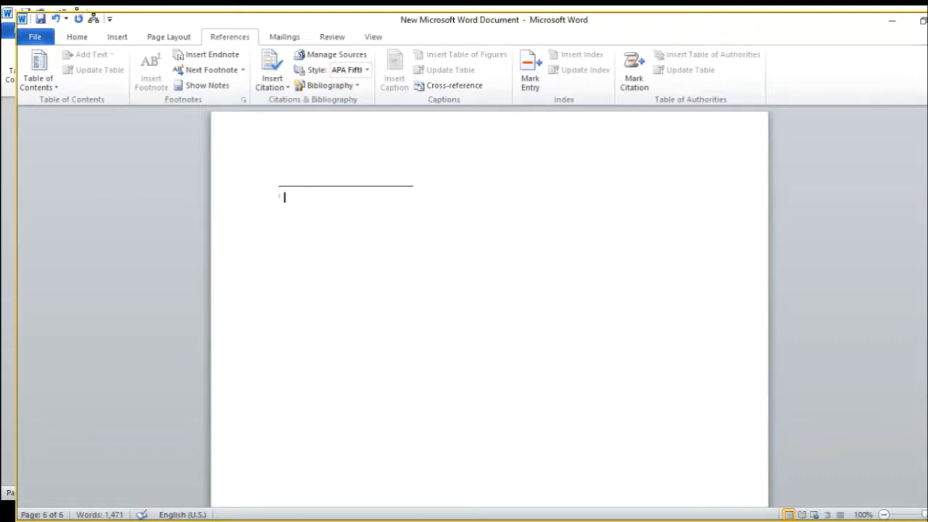
{"action": "type", "text": "This is example of"}
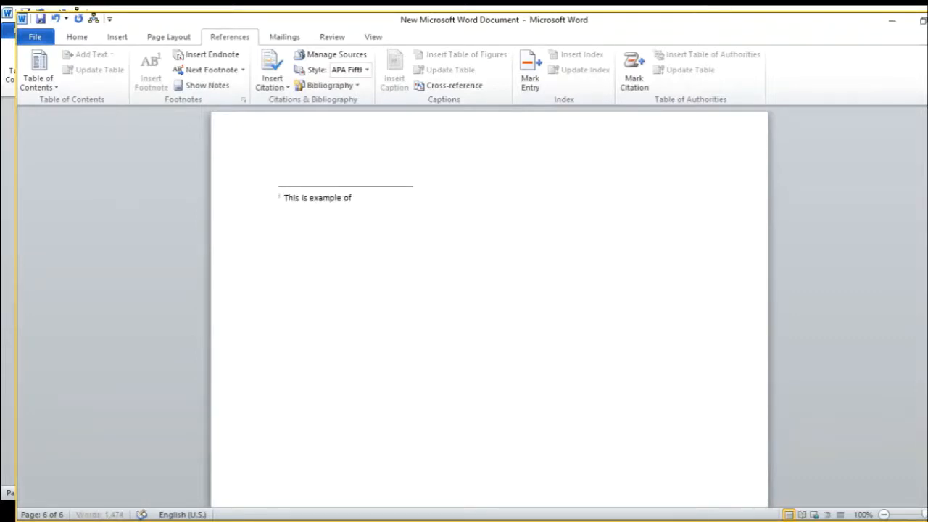
{"action": "type", "text": " end note"}
- Go back to the endnote's reference mark in Chapter 1 and preview the note text there
{"action": "scroll", "coordinate": [410, 324], "scroll_direction": "up", "scroll_amount": 5}
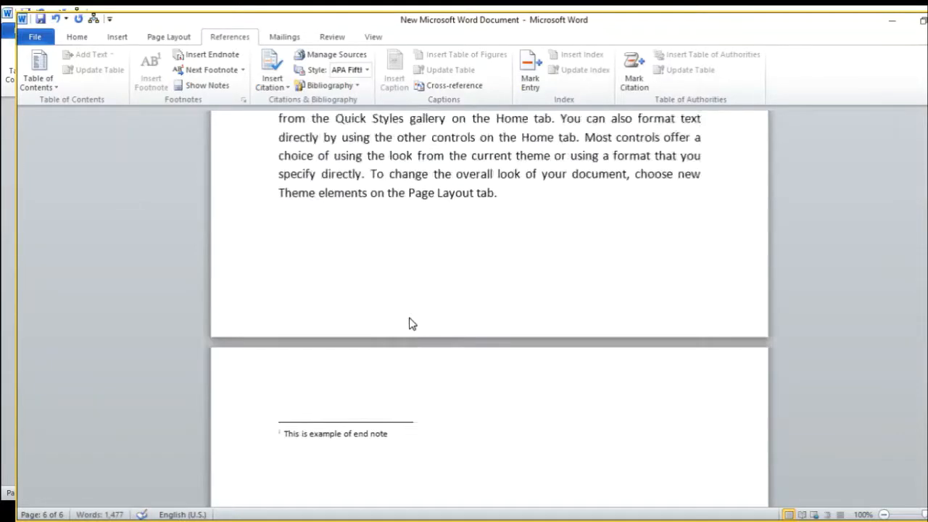
{"action": "scroll", "coordinate": [409, 324], "scroll_direction": "up", "scroll_amount": 15}
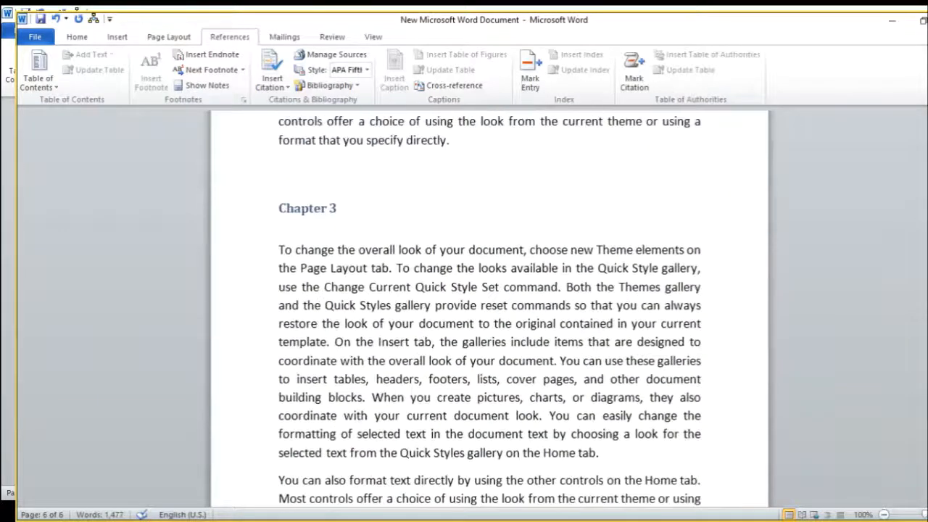
{"action": "left_click_drag", "start_coordinate": [927, 326], "coordinate": [927, 130]}
{"action": "scroll", "coordinate": [503, 398], "scroll_direction": "down", "scroll_amount": 10}
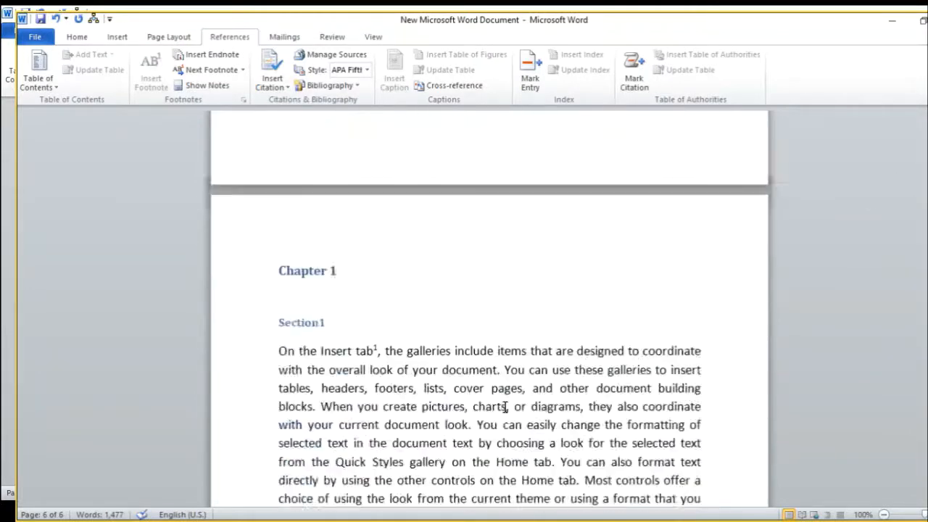
{"action": "scroll", "coordinate": [505, 407], "scroll_direction": "down", "scroll_amount": 8}
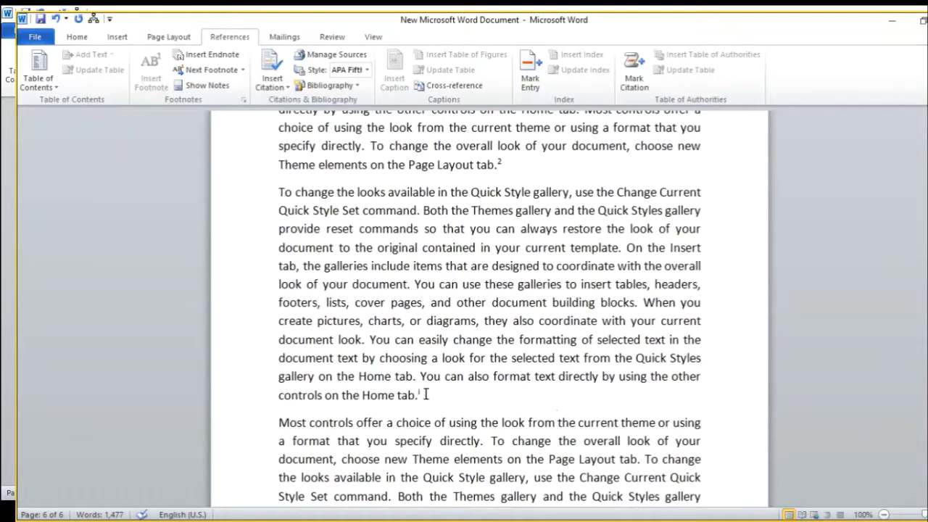
{"action": "mouse_move", "coordinate": [422, 393]}
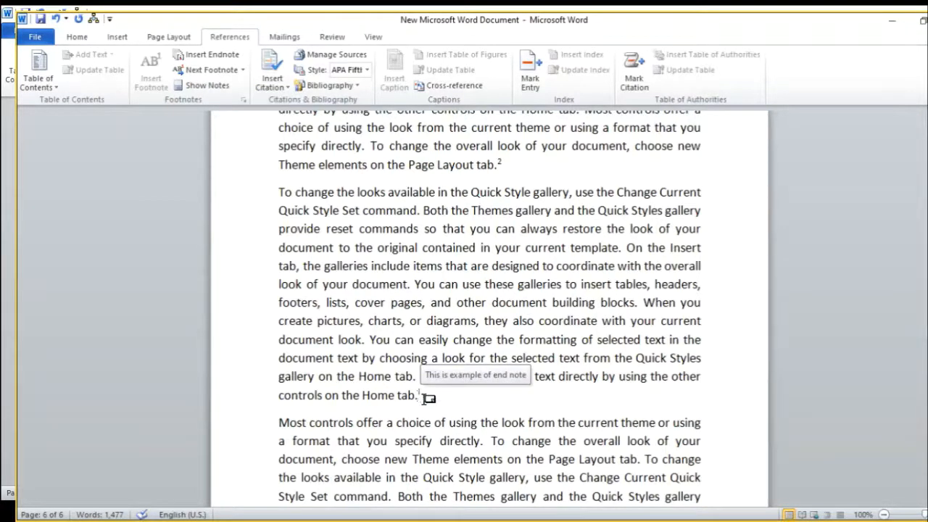
- Step back through the previous footnote references to the first one, beside "Insert tab" in Section1
{"action": "left_click", "coordinate": [239, 72]}
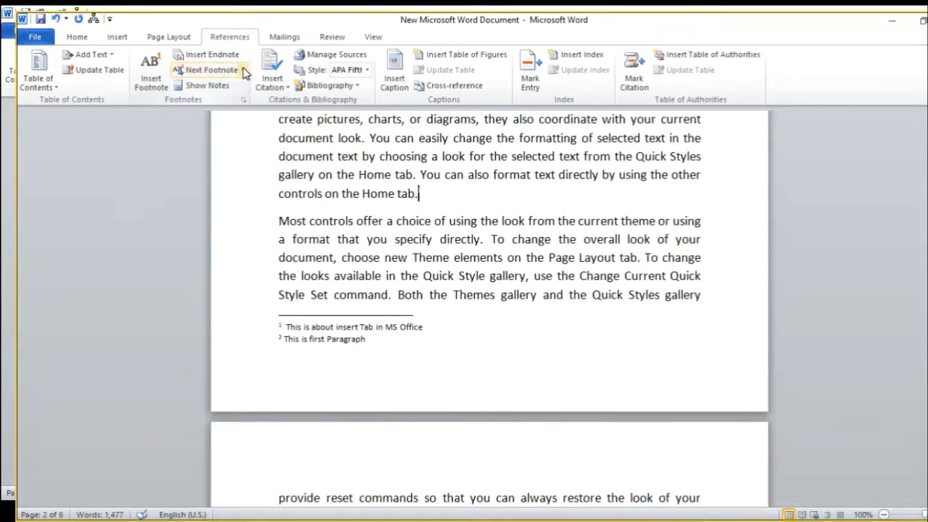
{"action": "left_click", "coordinate": [243, 70]}
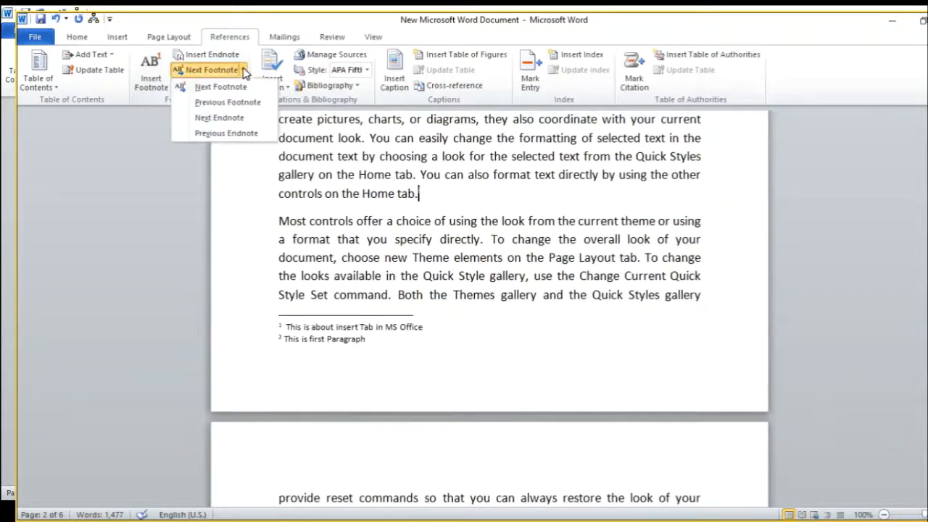
{"action": "left_click", "coordinate": [223, 103]}
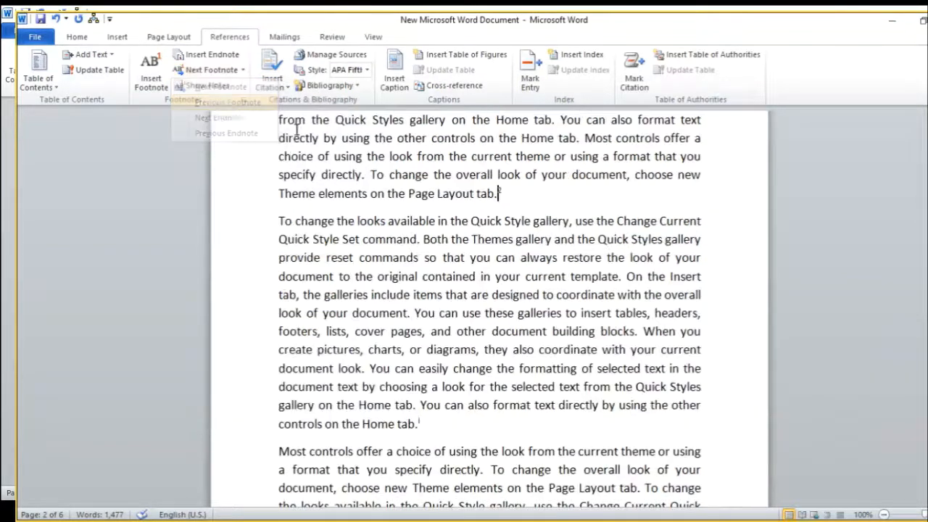
{"action": "left_click", "coordinate": [242, 70]}
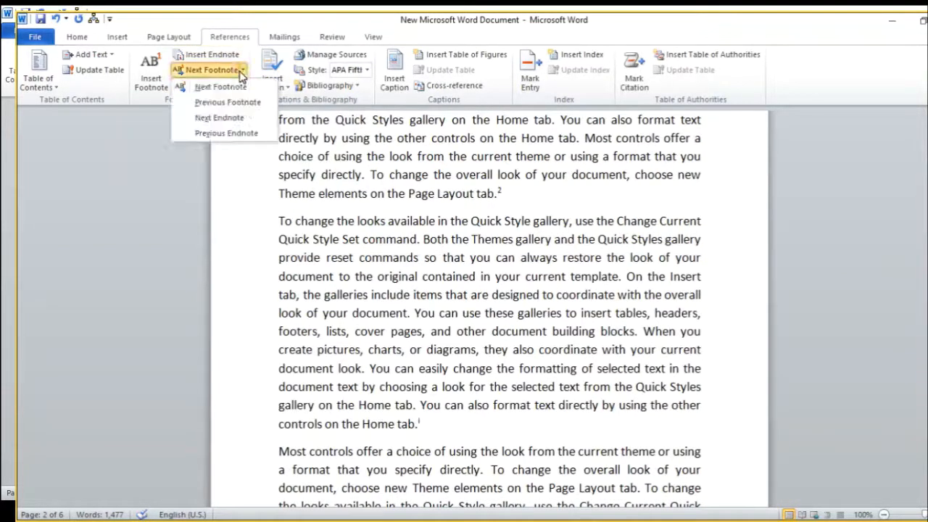
{"action": "left_click", "coordinate": [220, 104]}
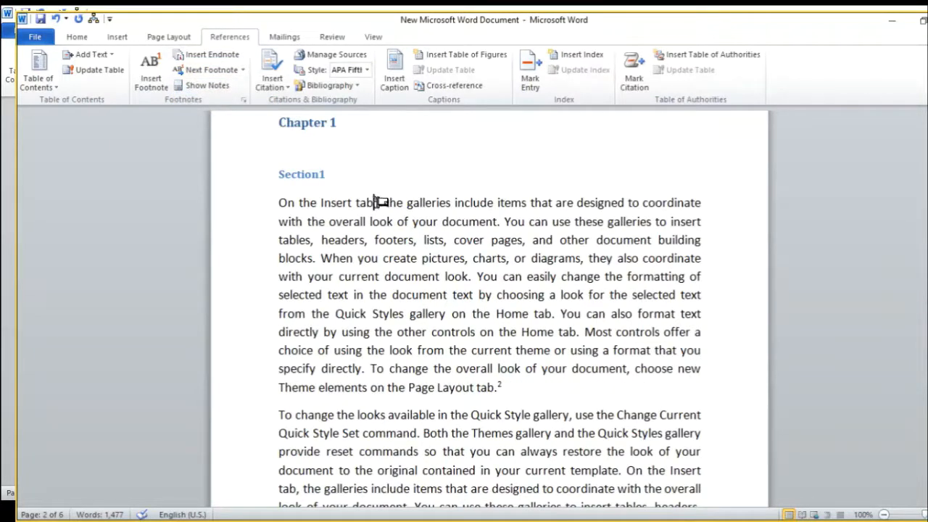
- Use Show Notes to view the document's footnote area and its endnote area
{"action": "left_click", "coordinate": [190, 86]}
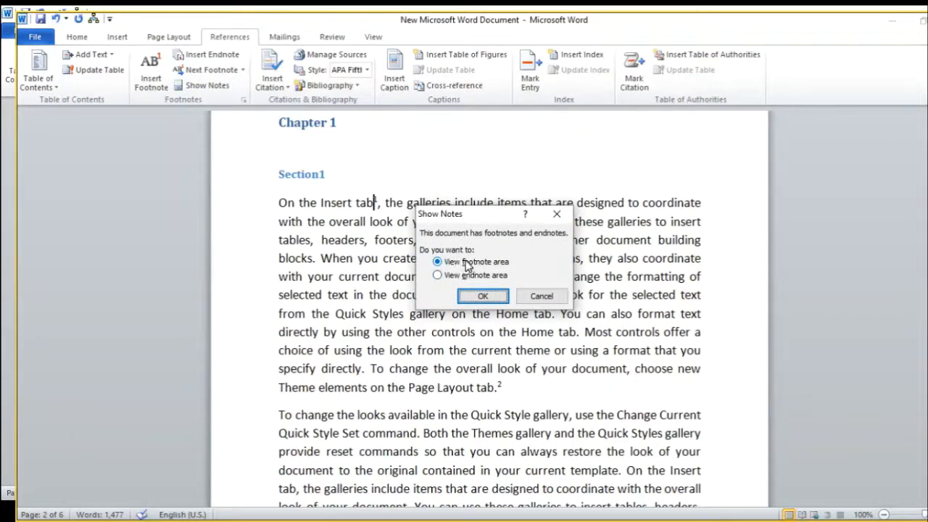
{"action": "left_click", "coordinate": [477, 299]}
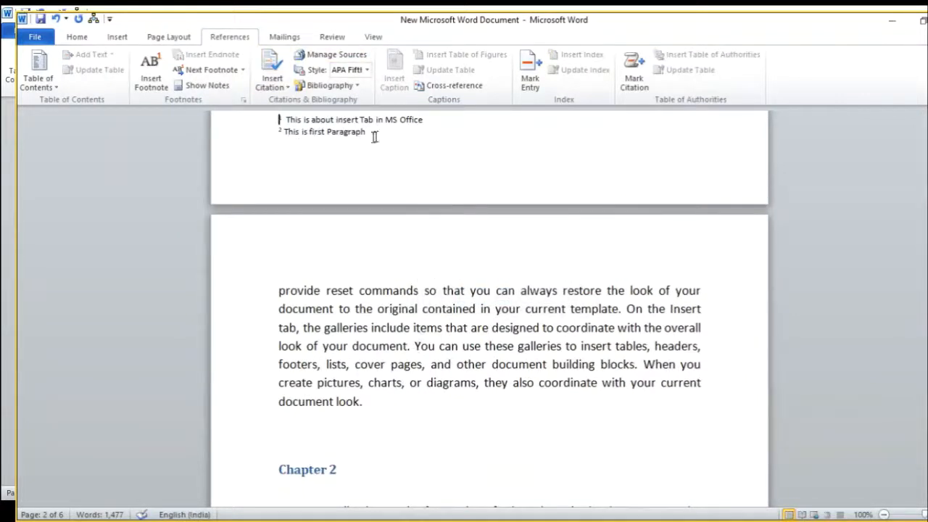
{"action": "left_click", "coordinate": [219, 87]}
{"action": "left_click", "coordinate": [221, 87]}
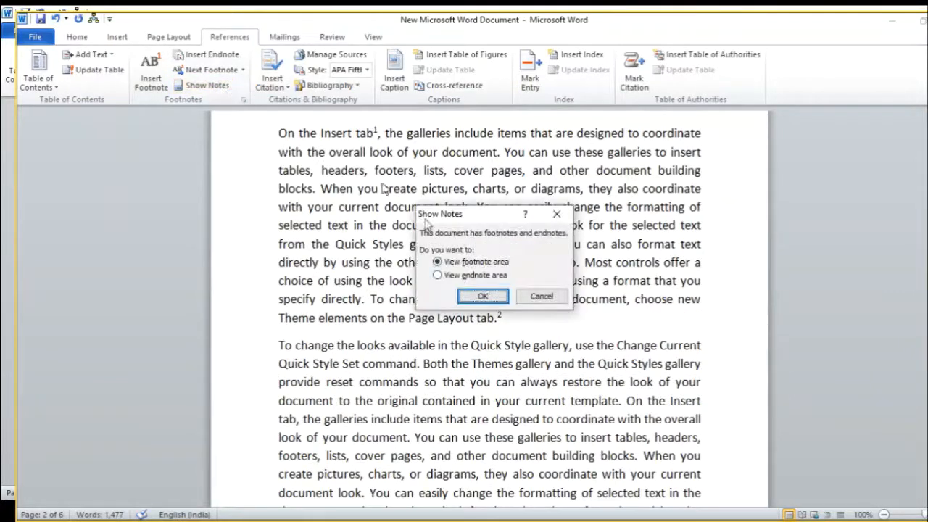
{"action": "left_click", "coordinate": [457, 275]}
{"action": "left_click", "coordinate": [476, 297]}
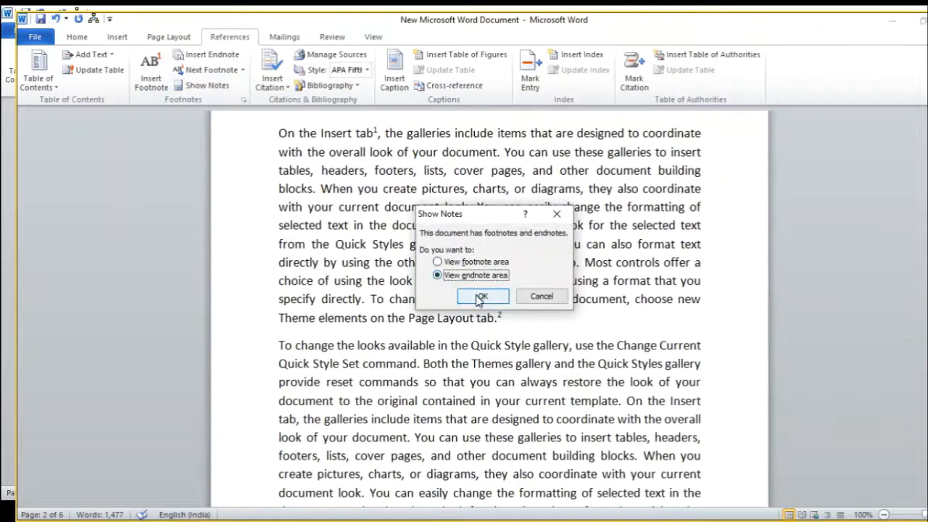
{"action": "scroll", "coordinate": [448, 305], "scroll_direction": "up", "scroll_amount": 2}
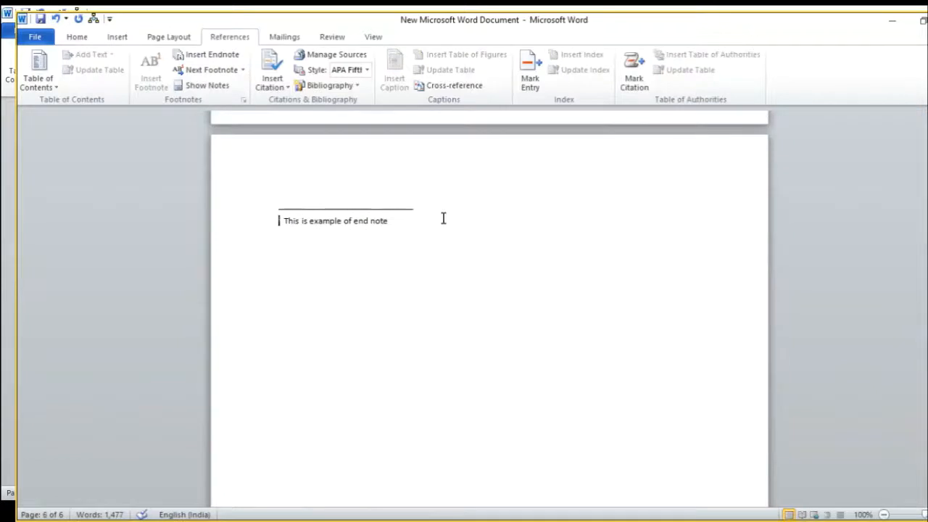